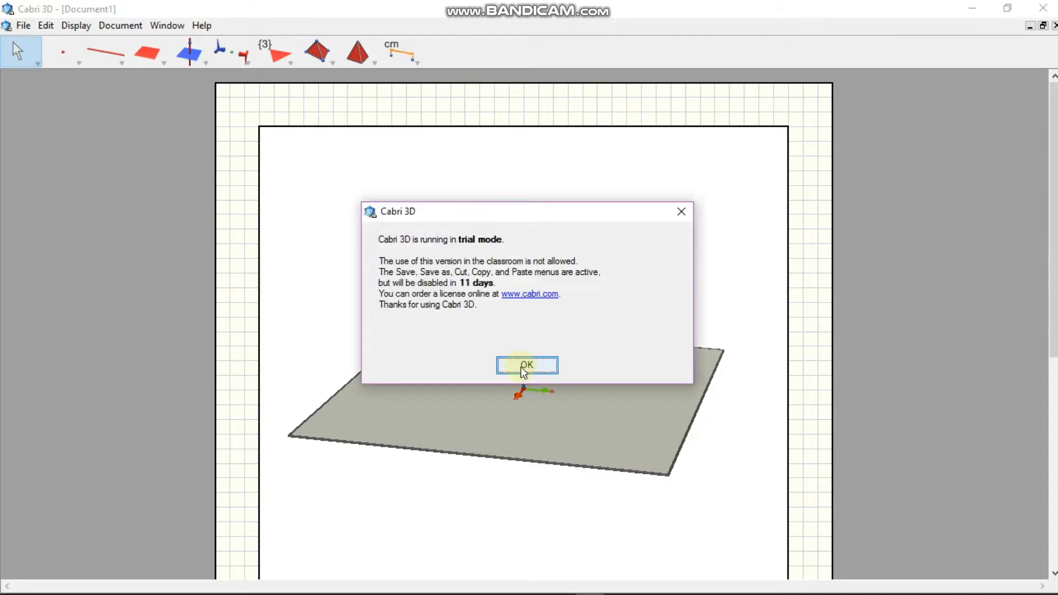
- Dismiss the trial-mode notice and examine the available manipulation and point tools
left_click(521, 366)
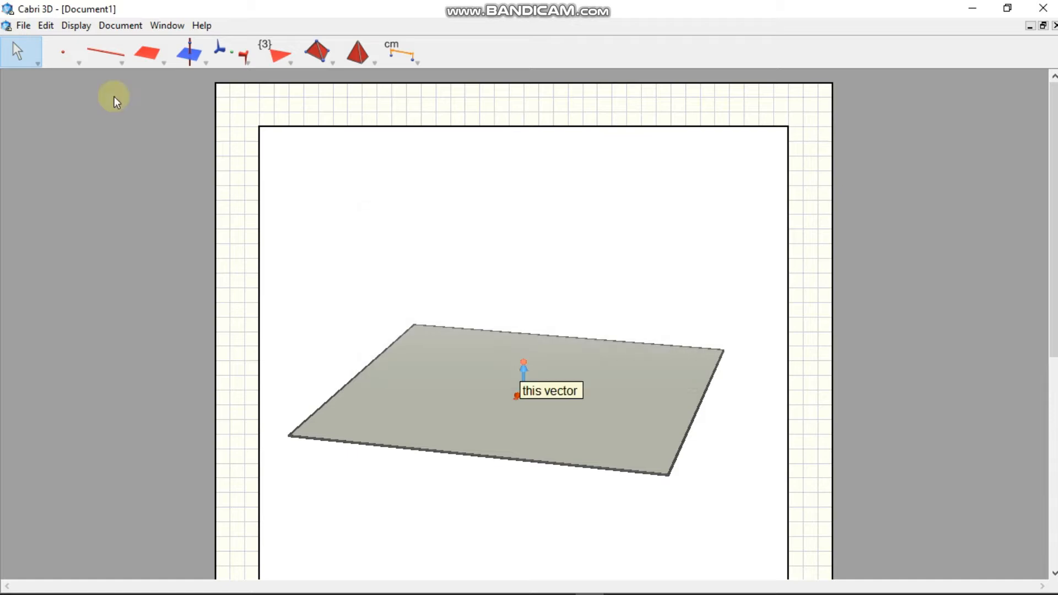
left_click(30, 53)
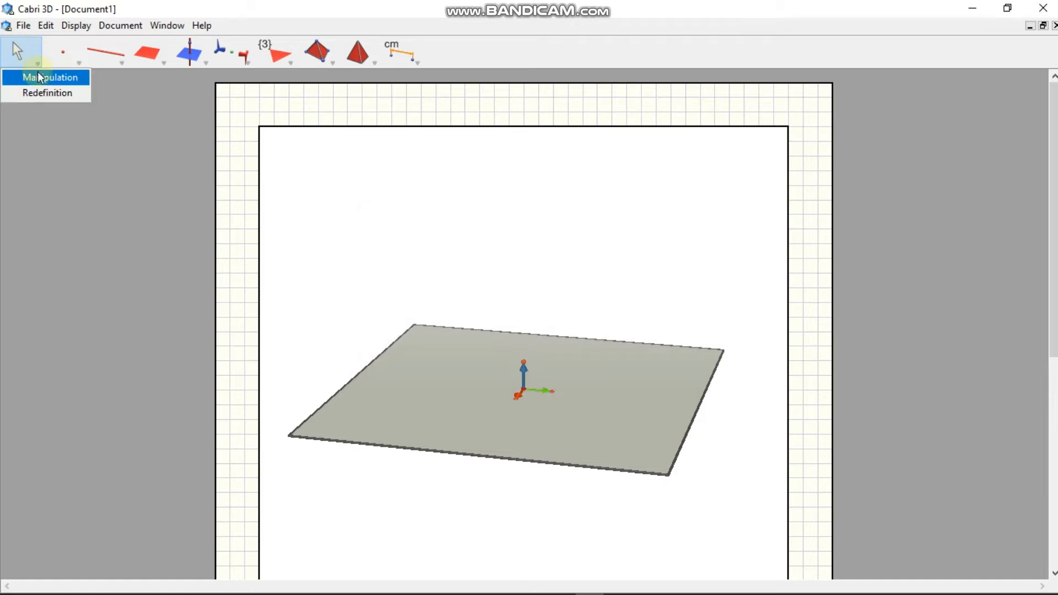
left_click(105, 205)
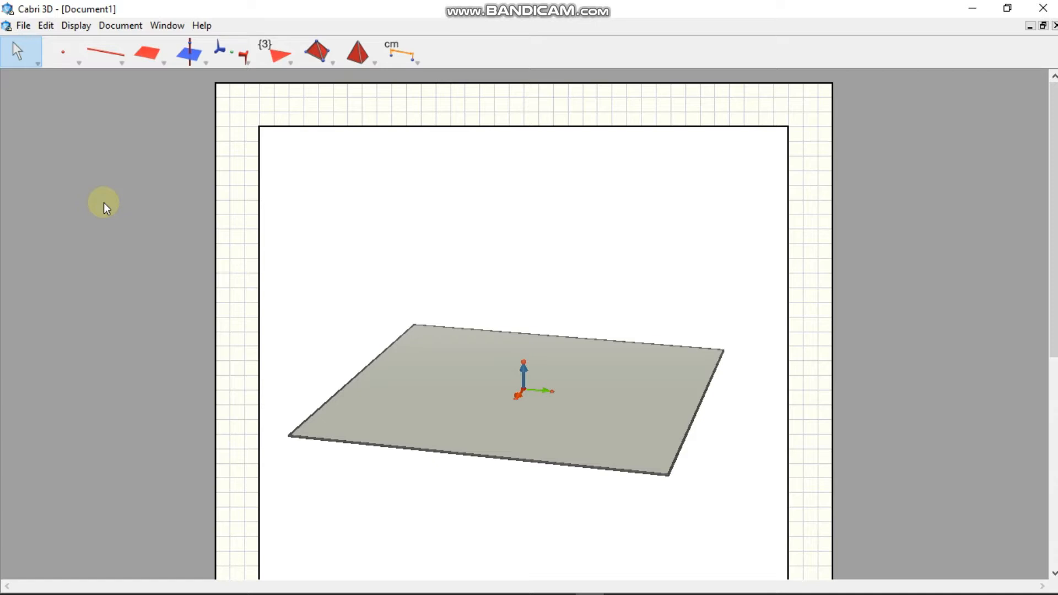
left_click(20, 57)
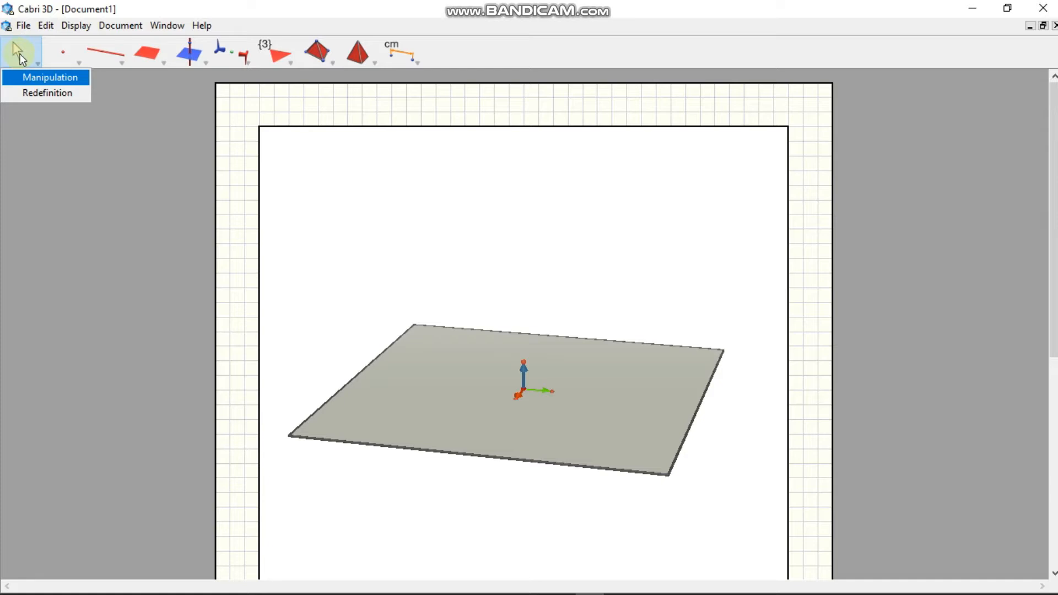
mouse_move(62, 57)
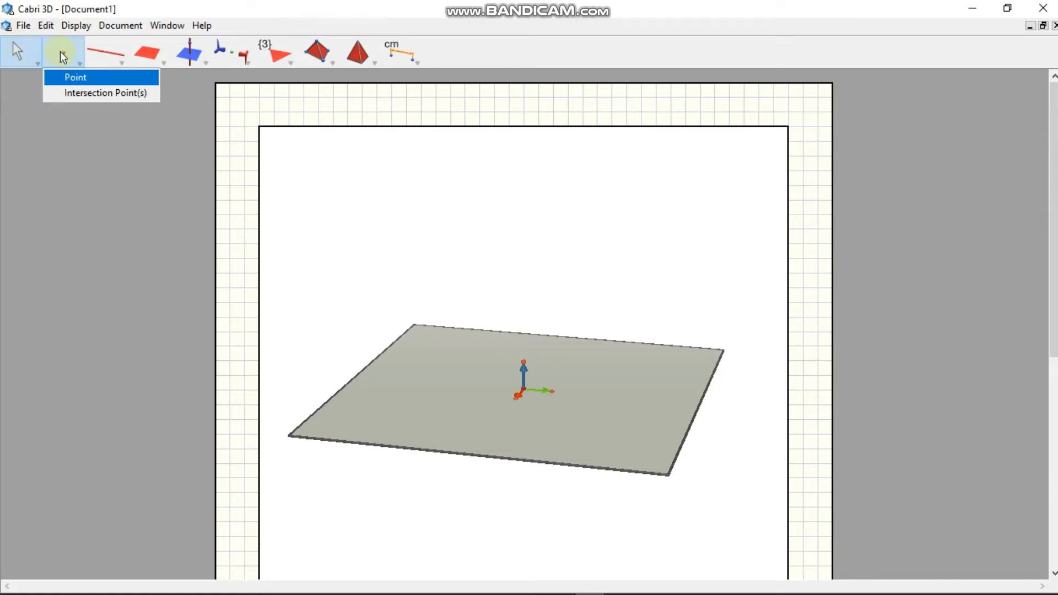
left_click_drag(64, 54, 97, 92)
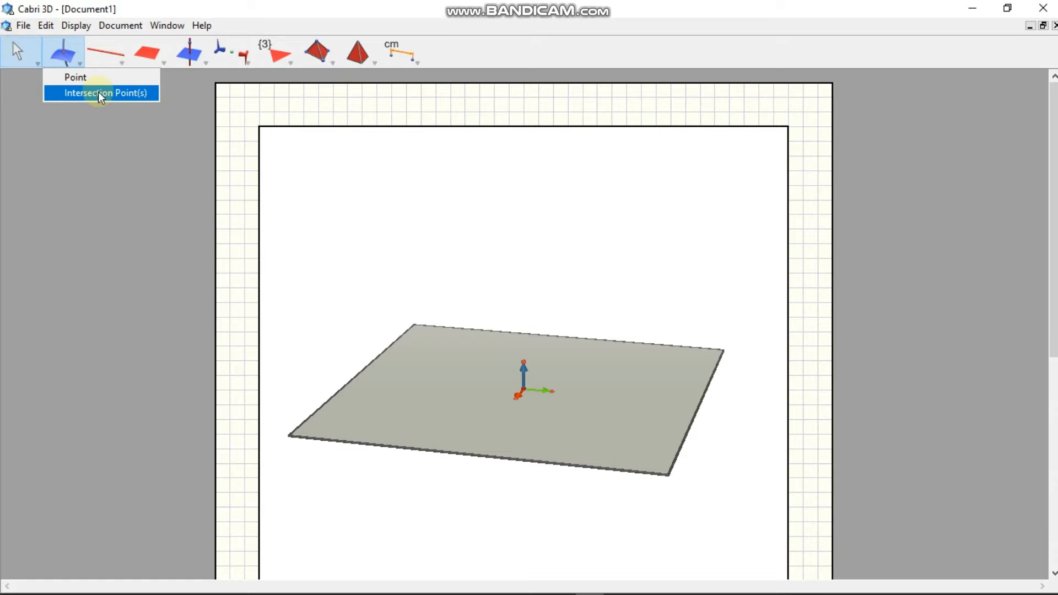
left_click_drag(98, 91, 98, 91)
- Examine the line and curve tools, from Line, Segment and Ray through Vector, Circle and Conic to Intersection Curve
left_click_drag(111, 42, 109, 45)
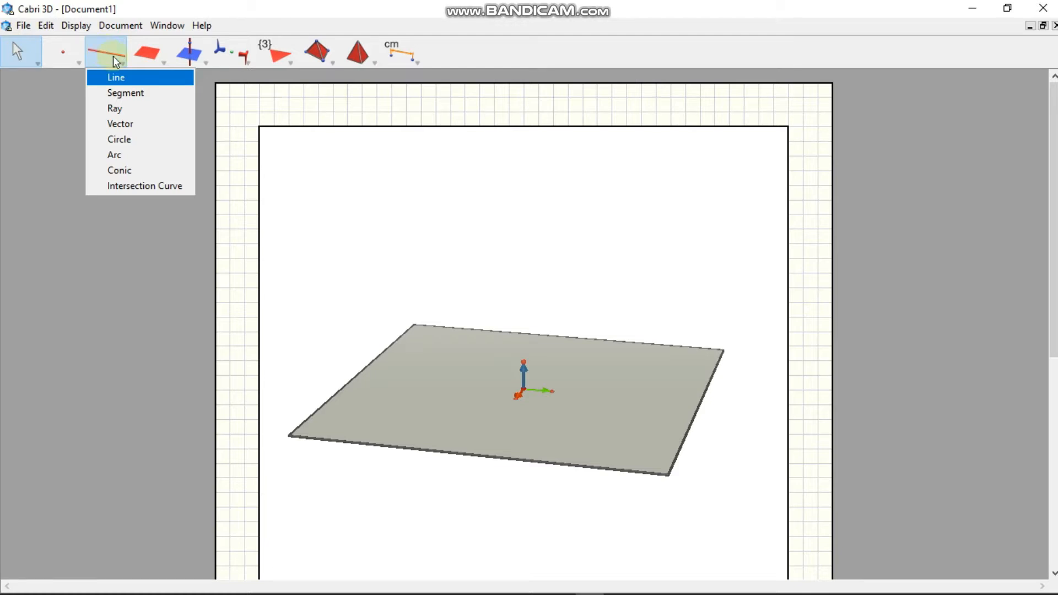
left_click_drag(109, 91, 109, 95)
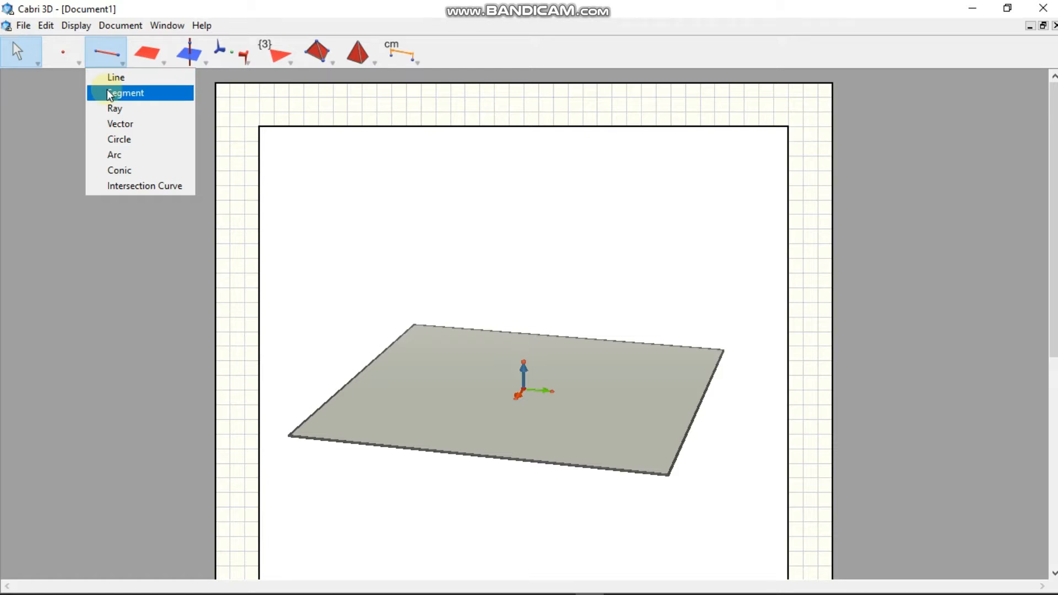
left_click_drag(107, 91, 113, 111)
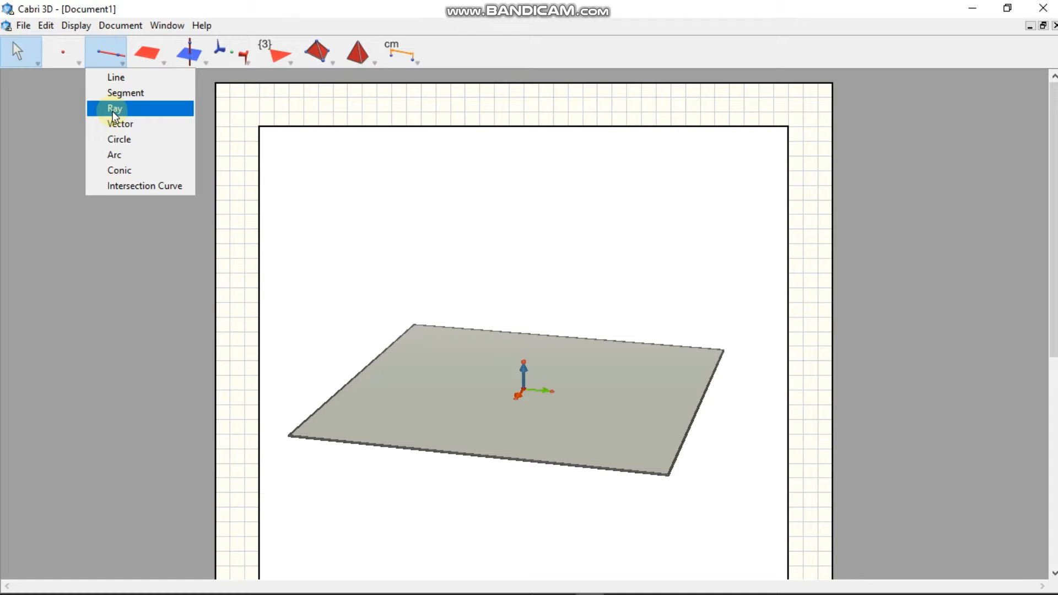
left_click_drag(113, 111, 116, 123)
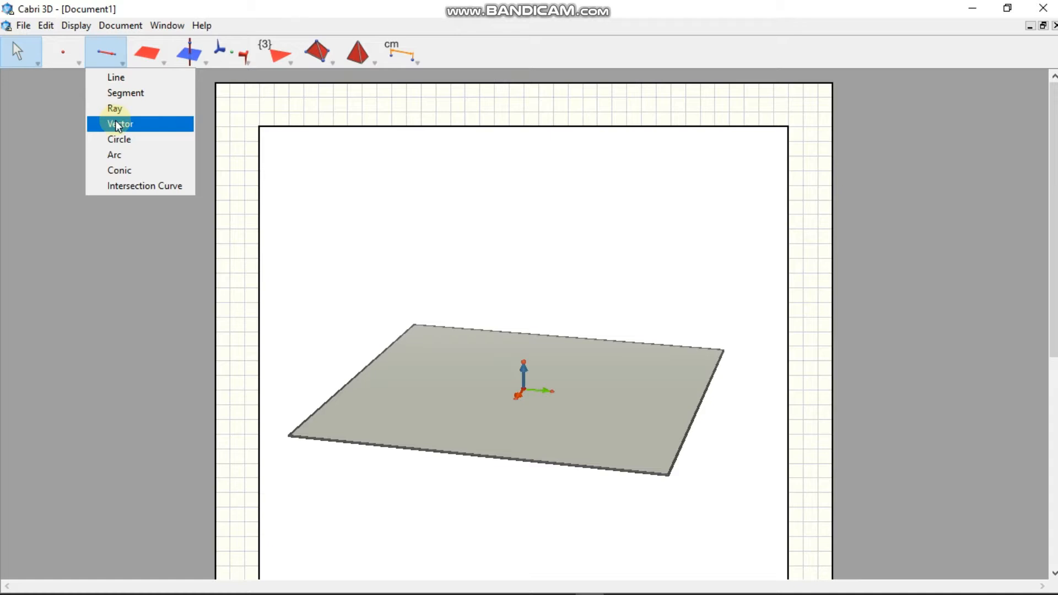
left_click_drag(118, 126, 123, 140)
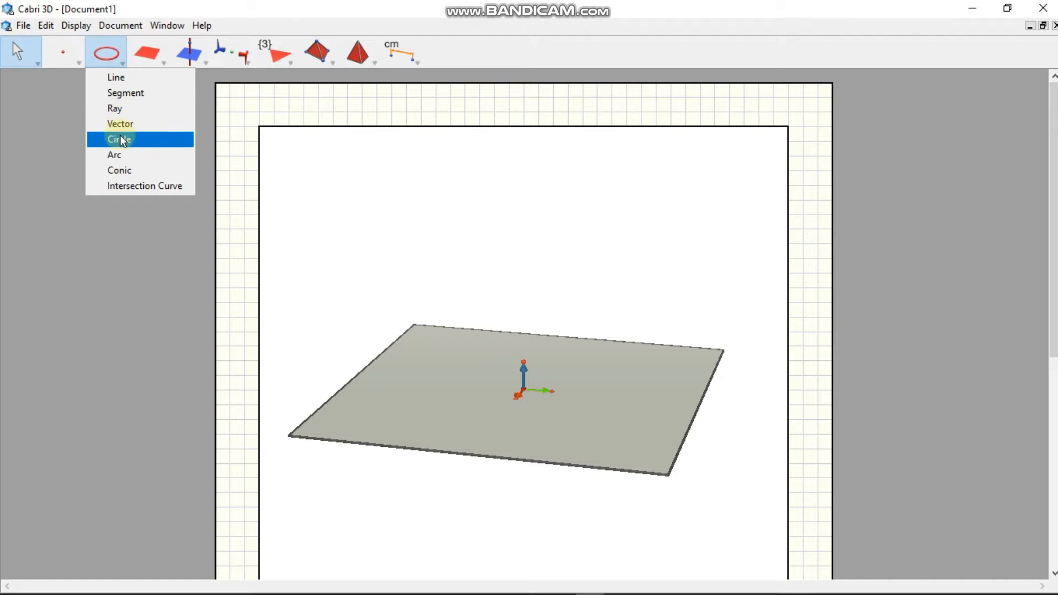
left_click_drag(123, 141, 127, 172)
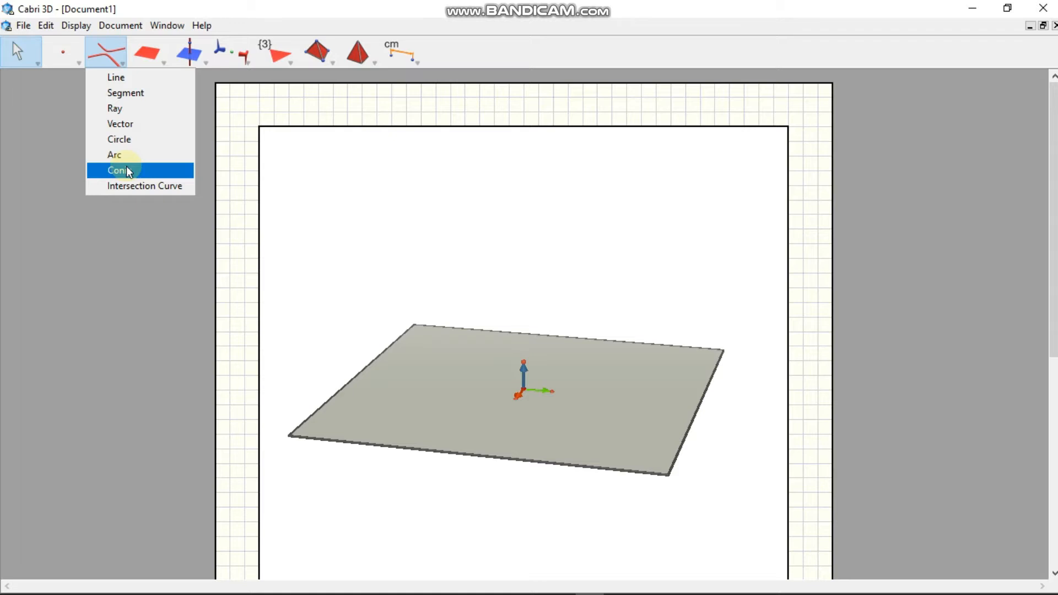
left_click_drag(128, 172, 131, 190)
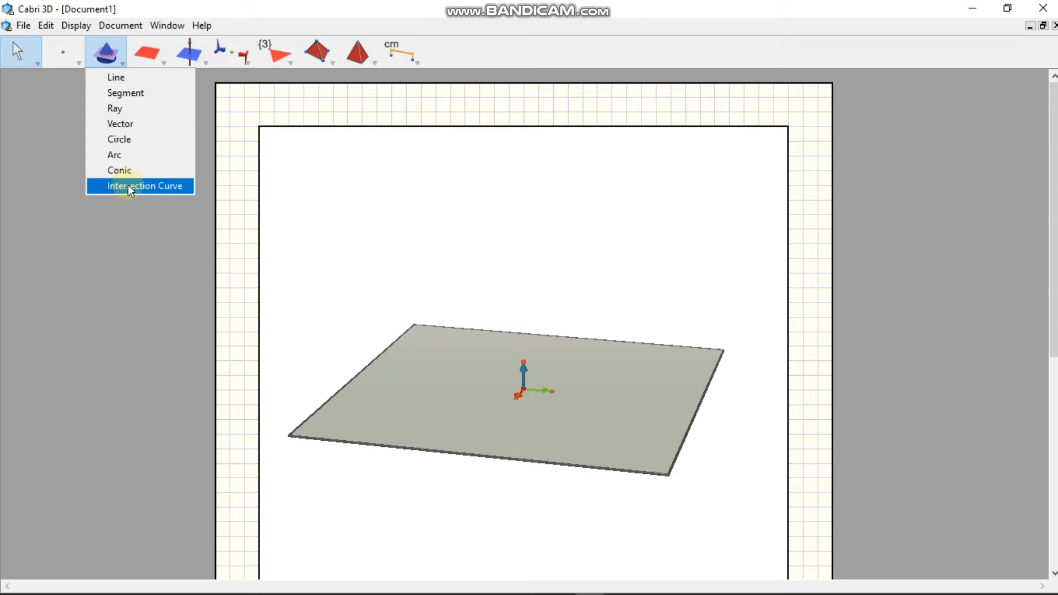
left_click_drag(131, 190, 153, 77)
- Examine the surface, construction, polyhedron, regular polyhedron, transformation and measurement tools
left_click(150, 53)
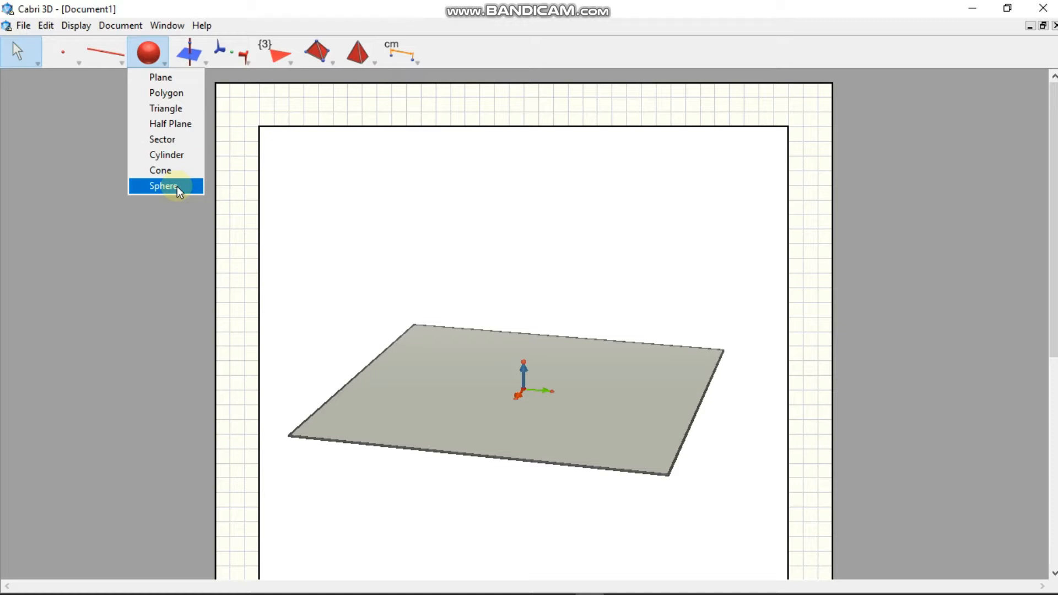
left_click(189, 51)
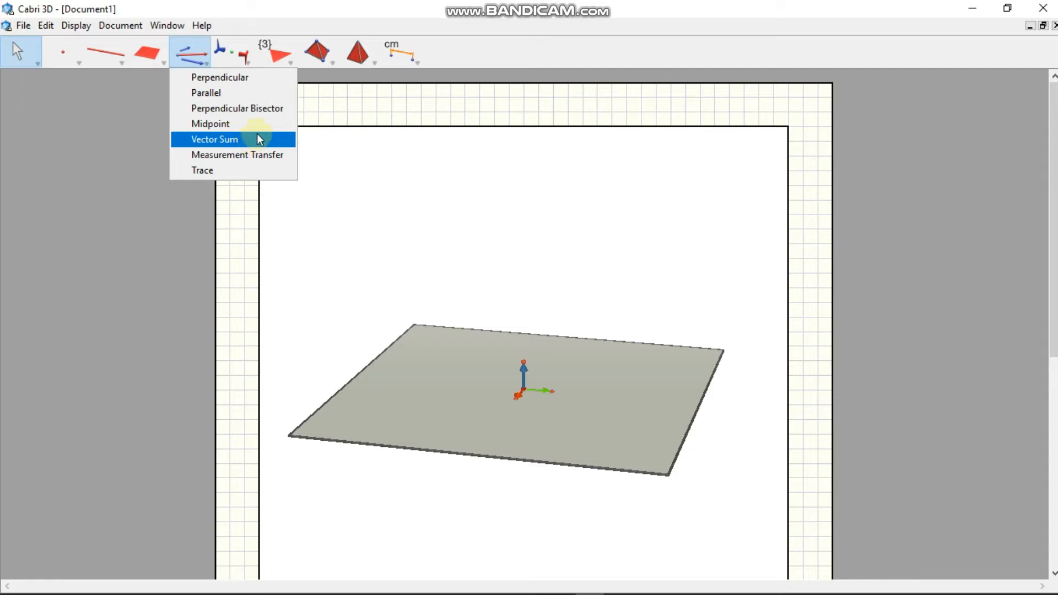
left_click(323, 45)
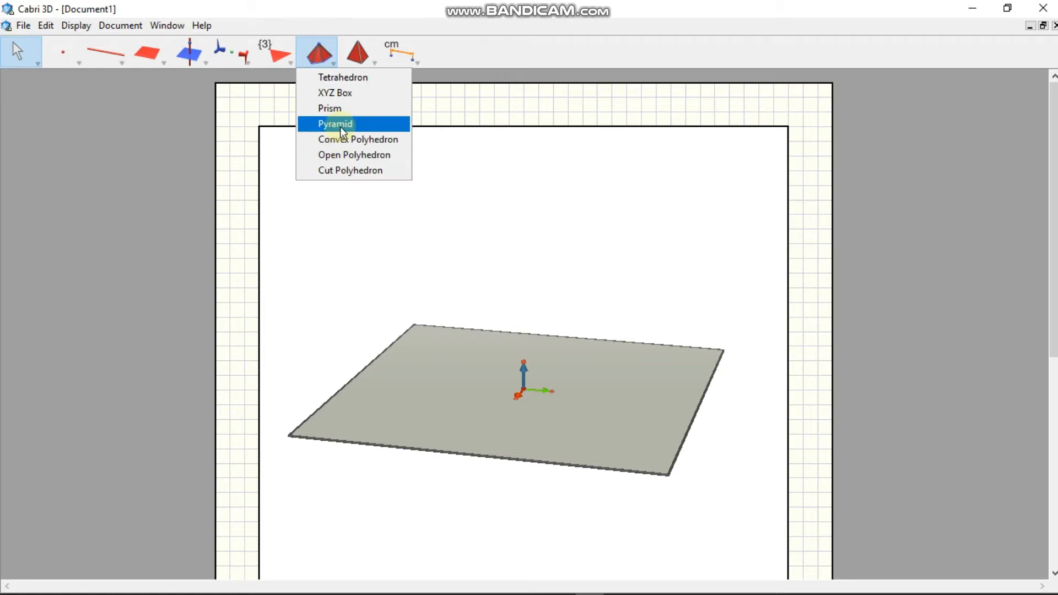
left_click(285, 60)
mouse_move(362, 54)
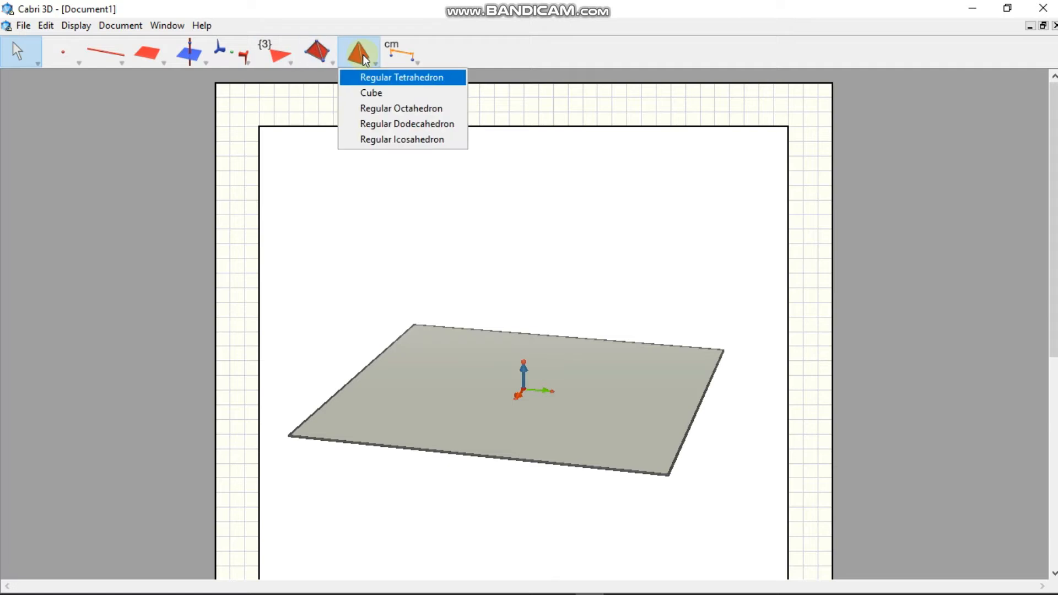
mouse_move(322, 57)
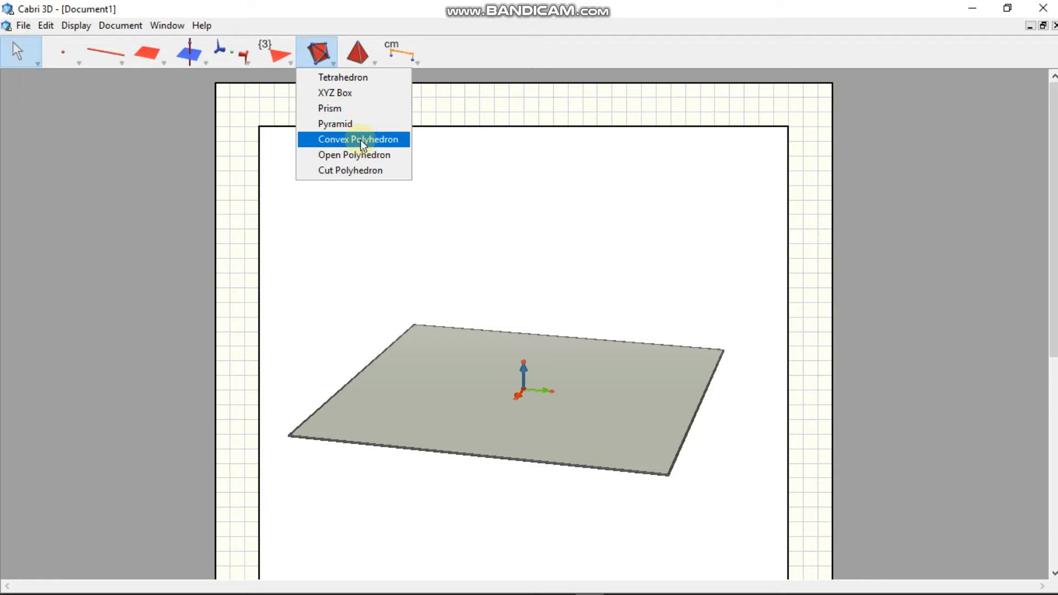
left_click(240, 59)
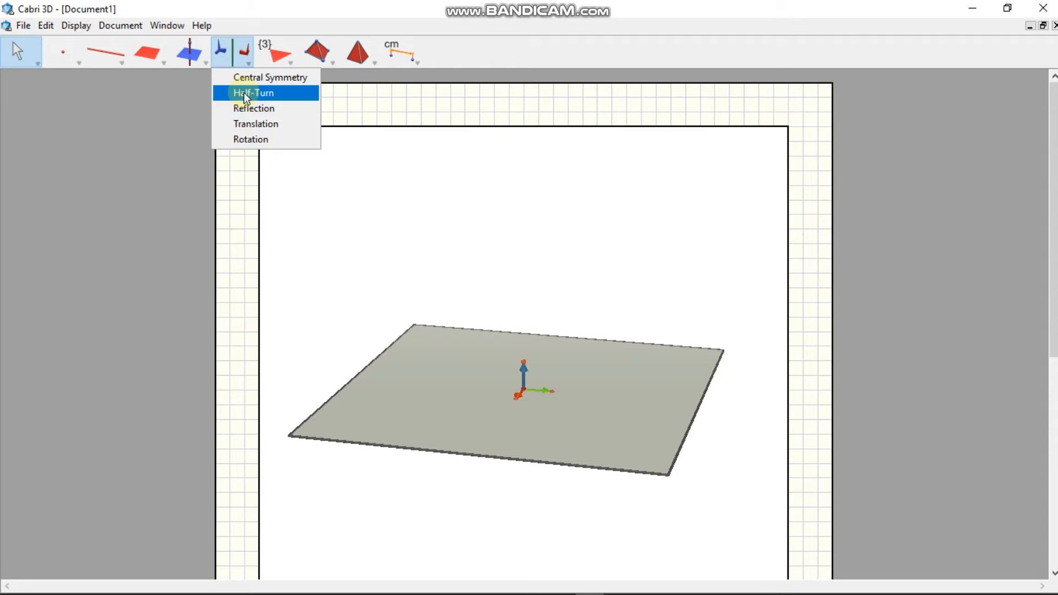
left_click(249, 139)
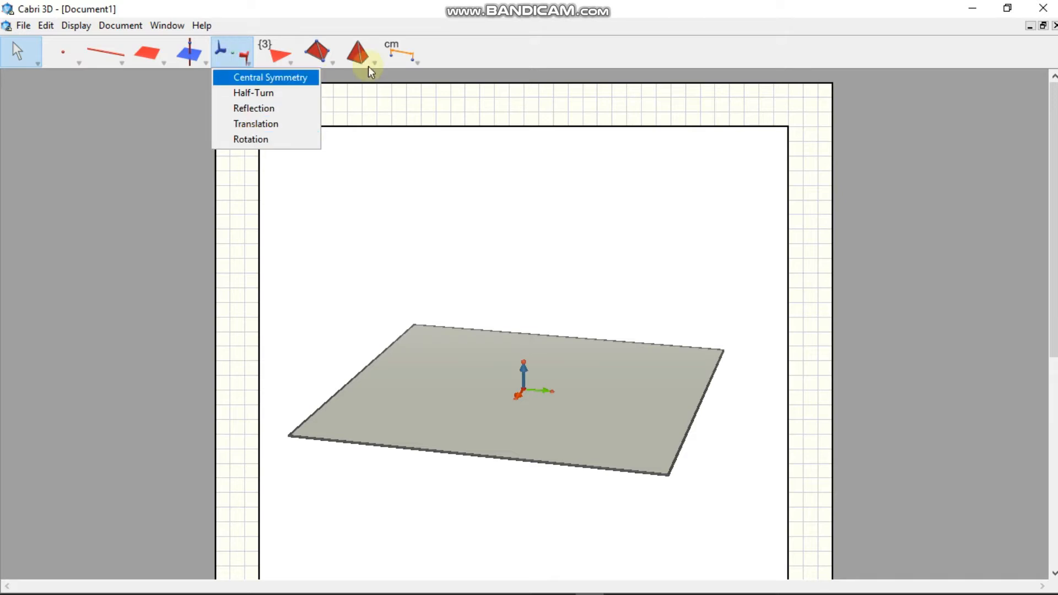
left_click(395, 48)
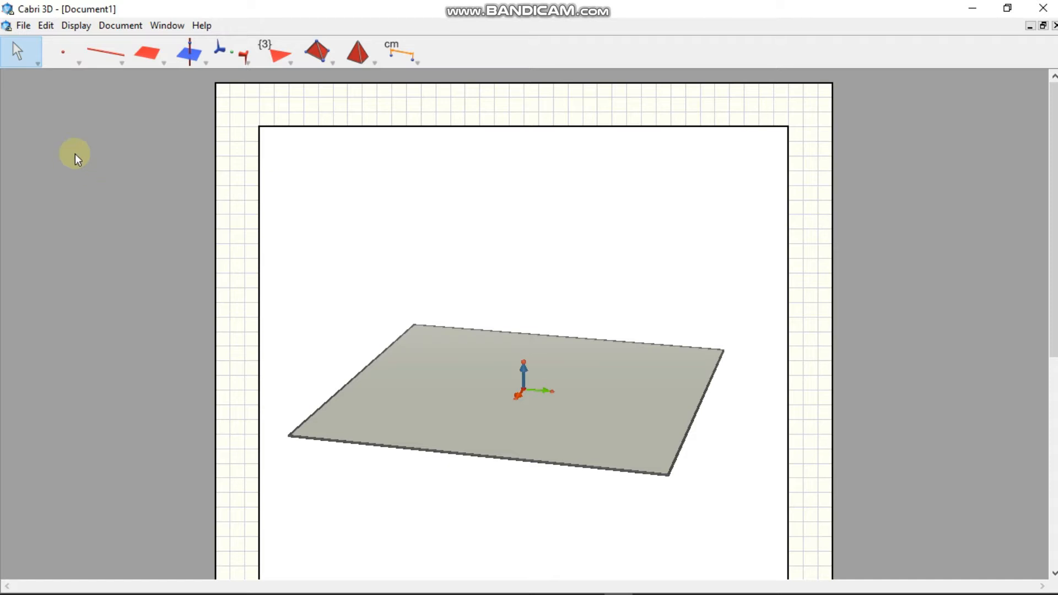
- Construct a cube on the base plane, to the left of the axis vectors, using the Cube tool
left_click(321, 54)
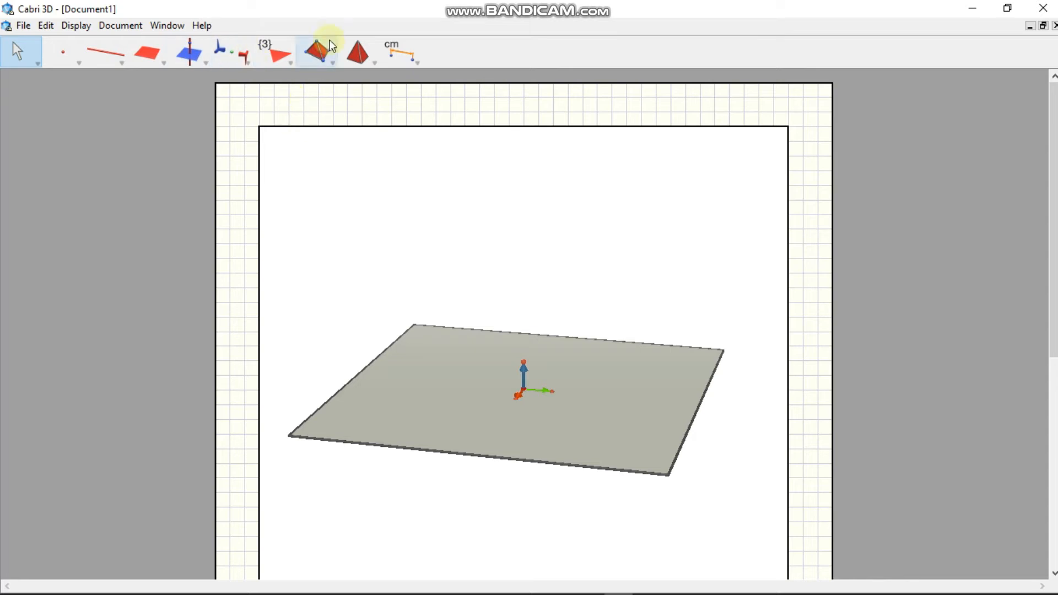
left_click(368, 55)
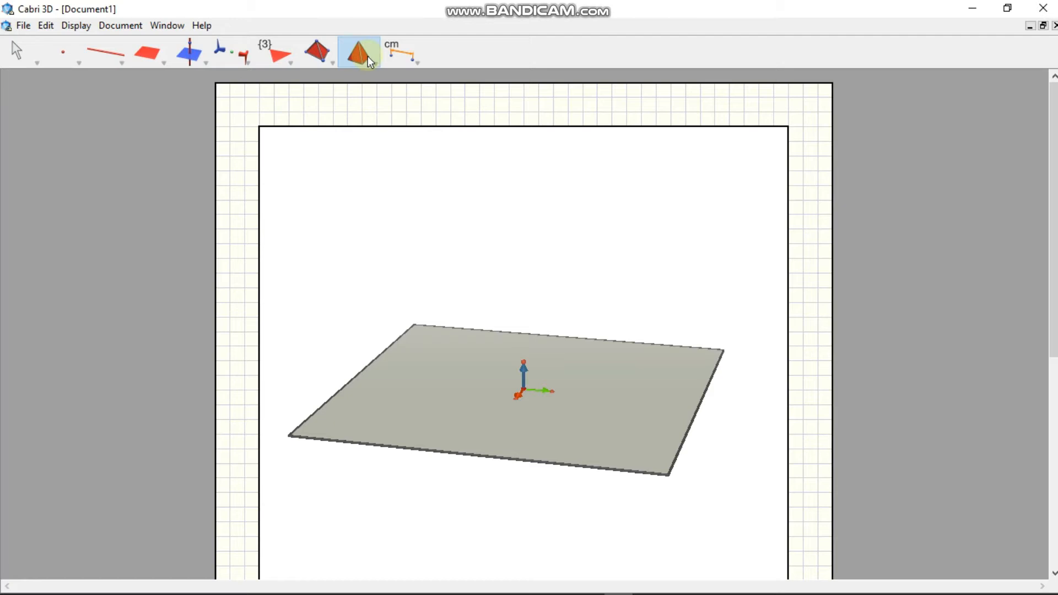
left_click_drag(373, 63, 379, 94)
left_click(480, 419)
left_click(418, 382)
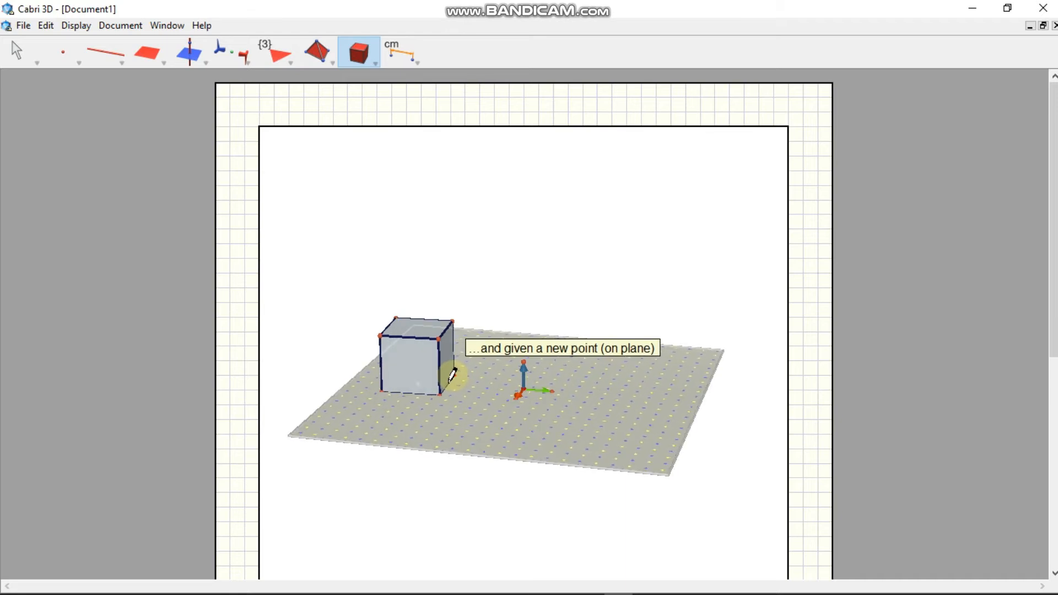
right_click(451, 379)
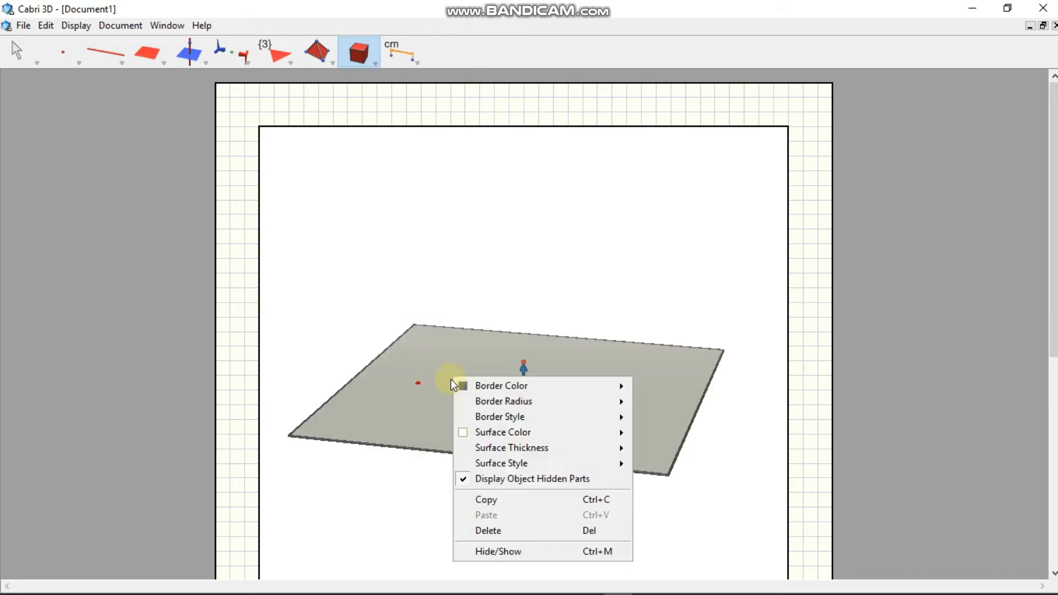
left_click(419, 381)
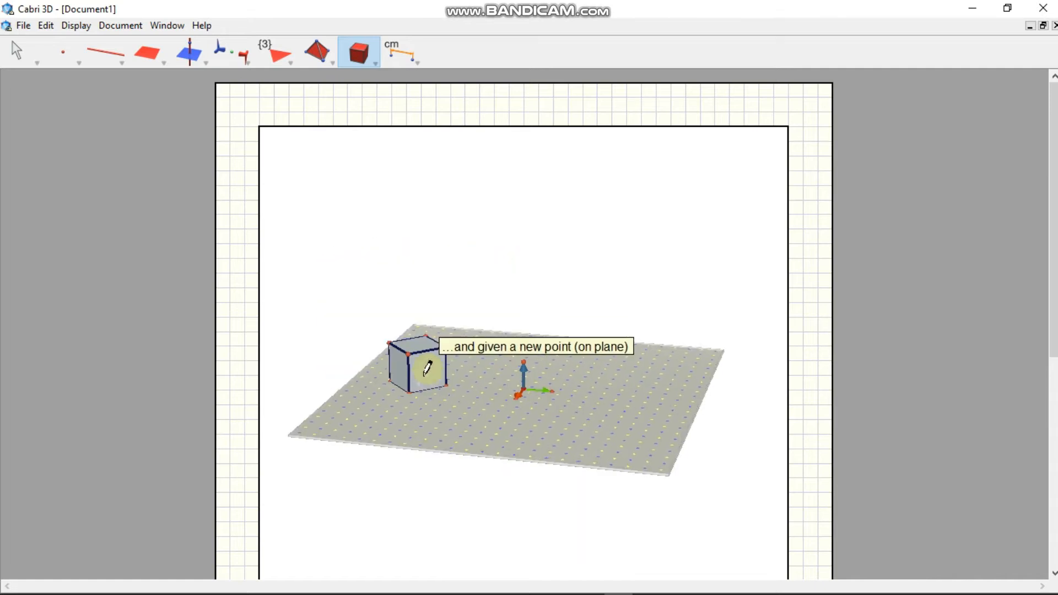
left_click(427, 367)
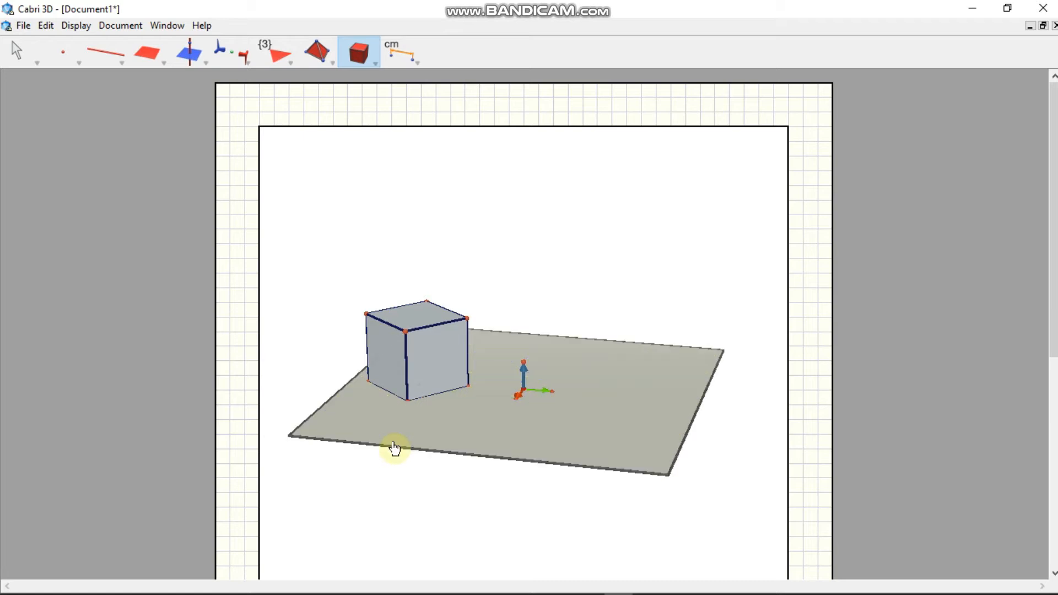
- Change the point color of the cube's vertices to bright red
left_click(17, 51)
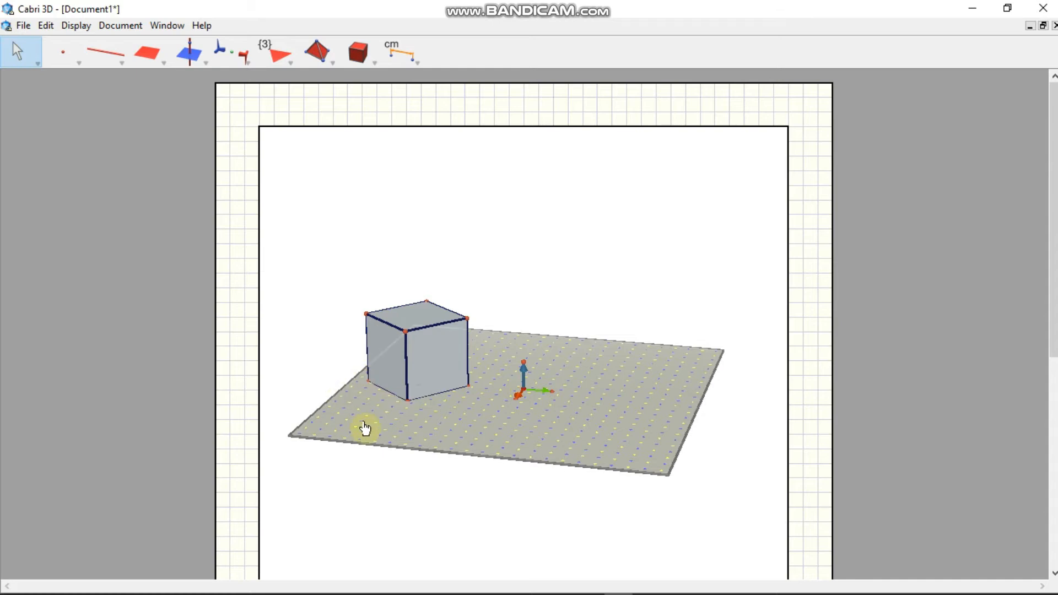
right_click_drag(466, 429, 406, 437)
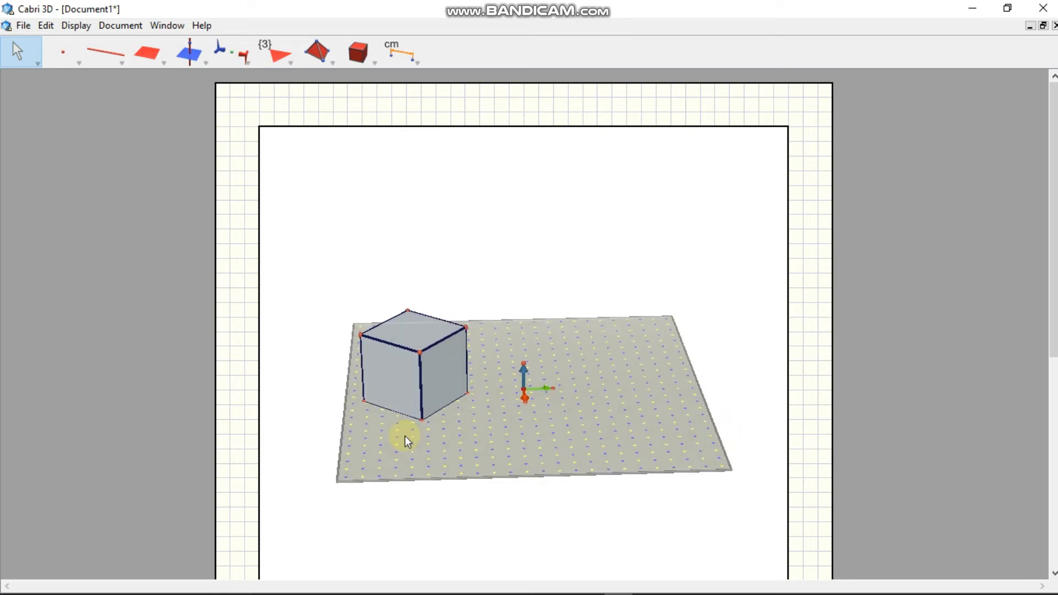
left_click(15, 50)
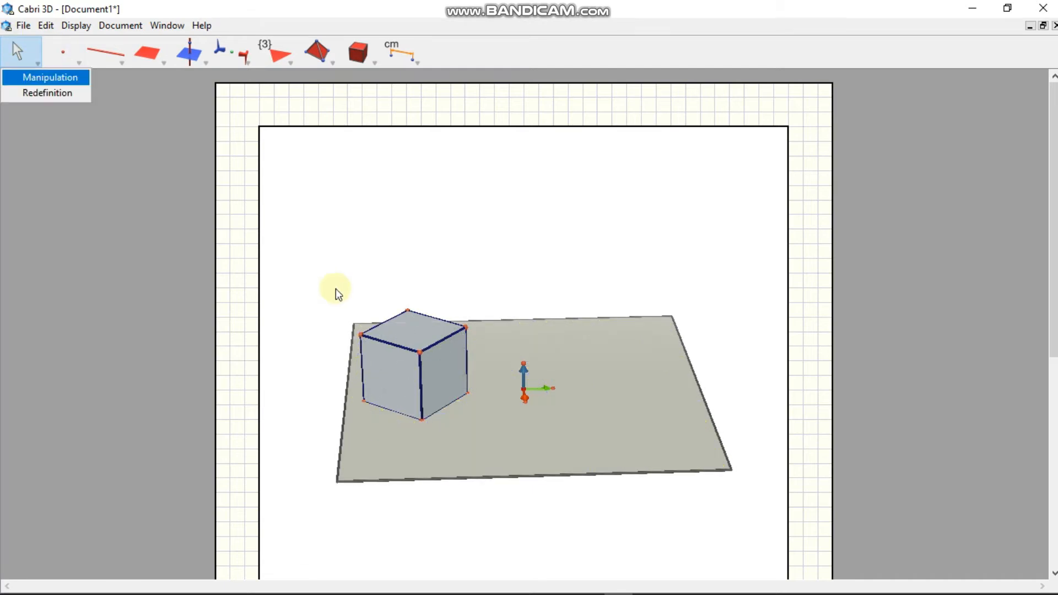
right_click(400, 382)
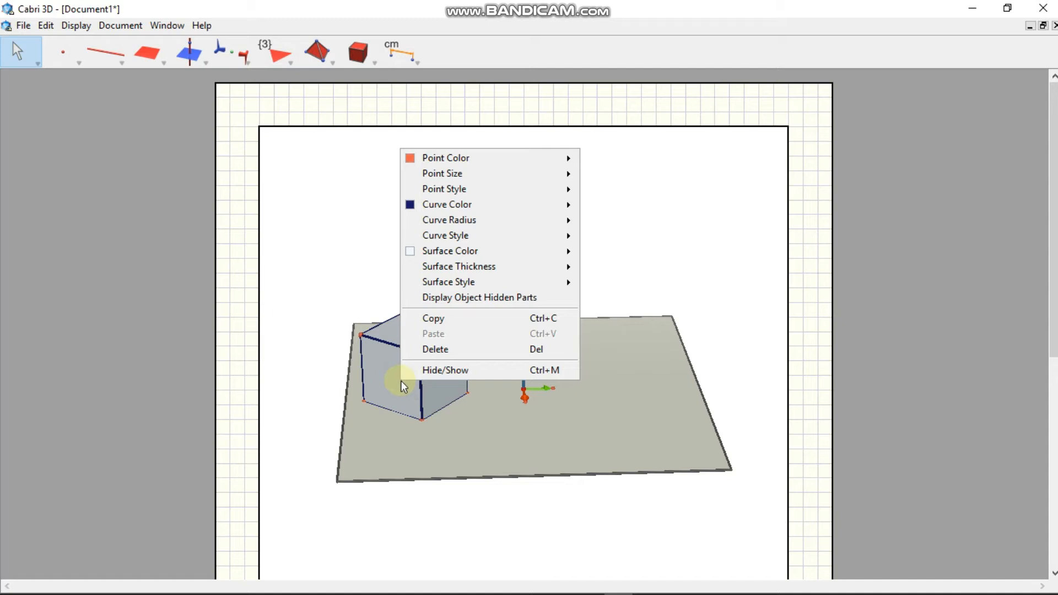
mouse_move(488, 250)
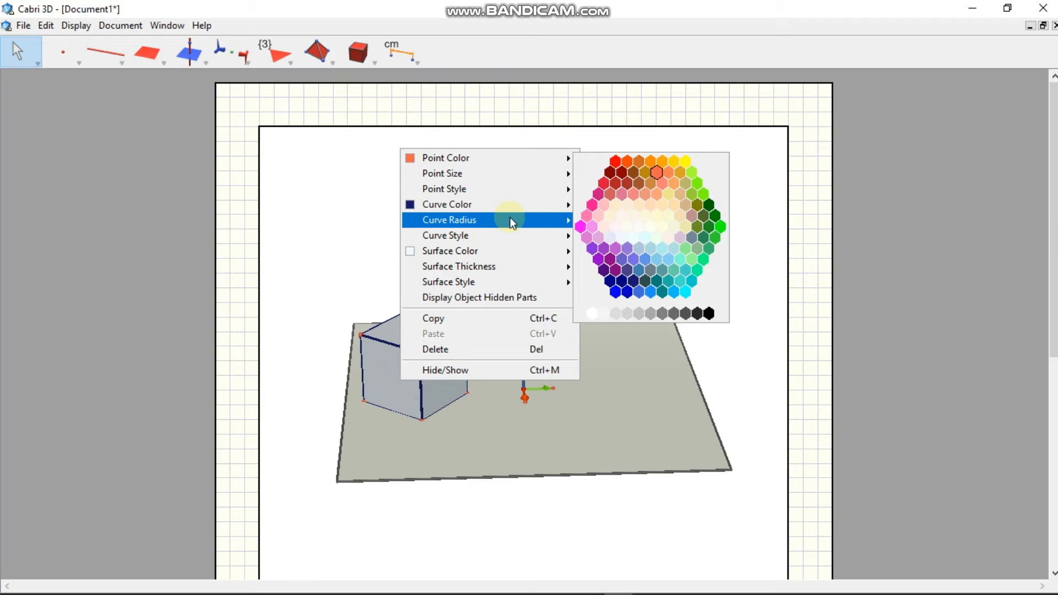
mouse_move(510, 217)
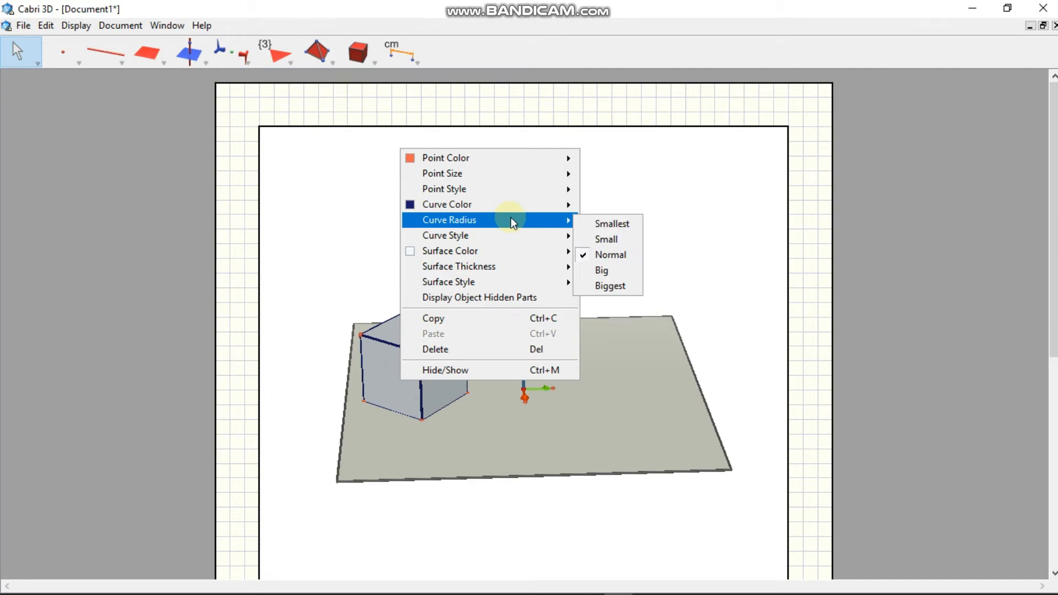
mouse_move(561, 158)
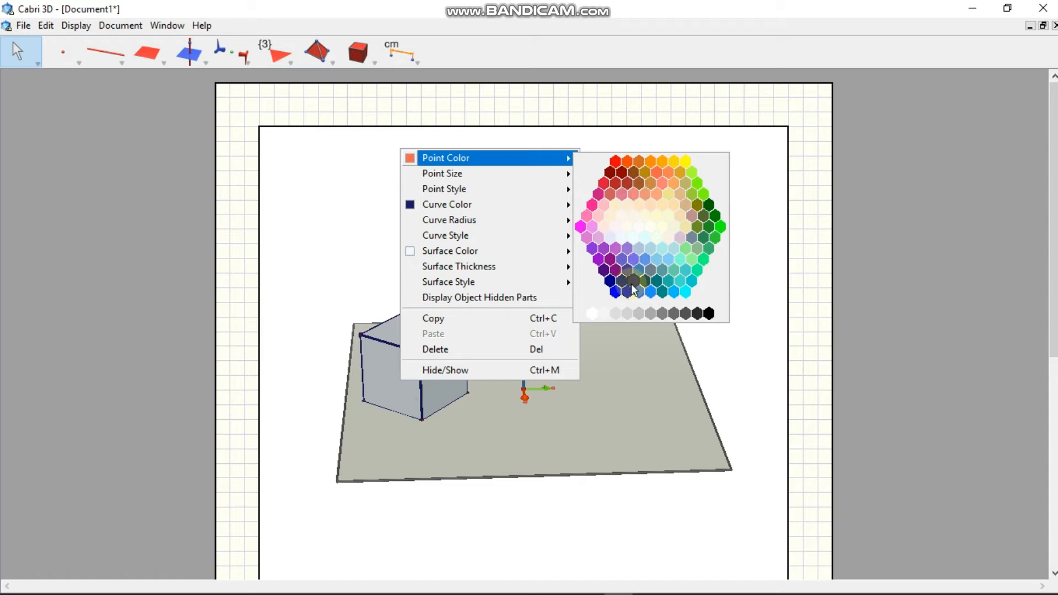
left_click(617, 162)
left_click(430, 366)
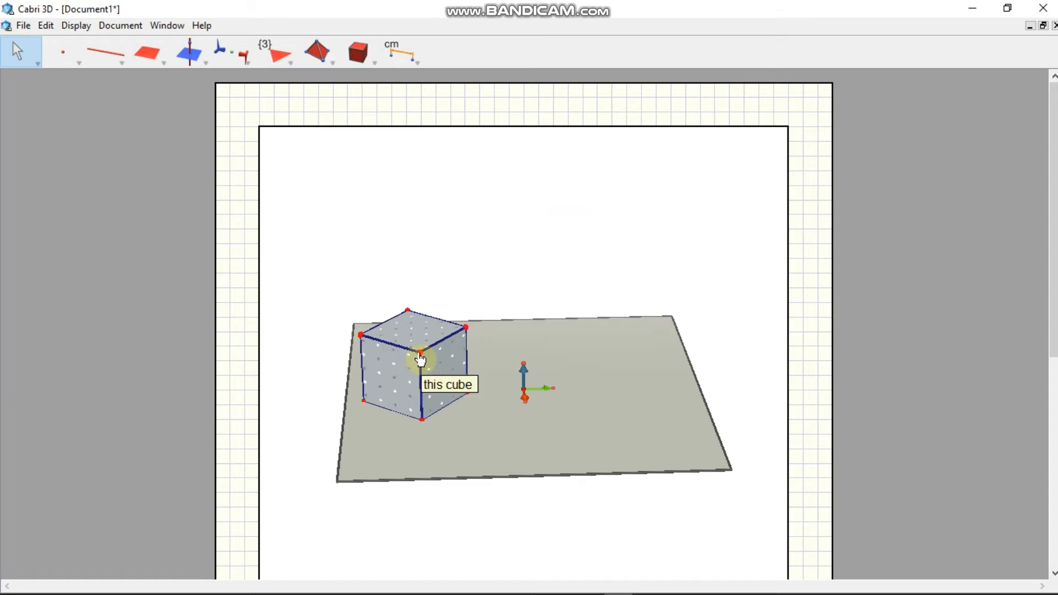
- Set the cube's surface style to Empty, leaving only its edges and vertices drawn
right_click(421, 360)
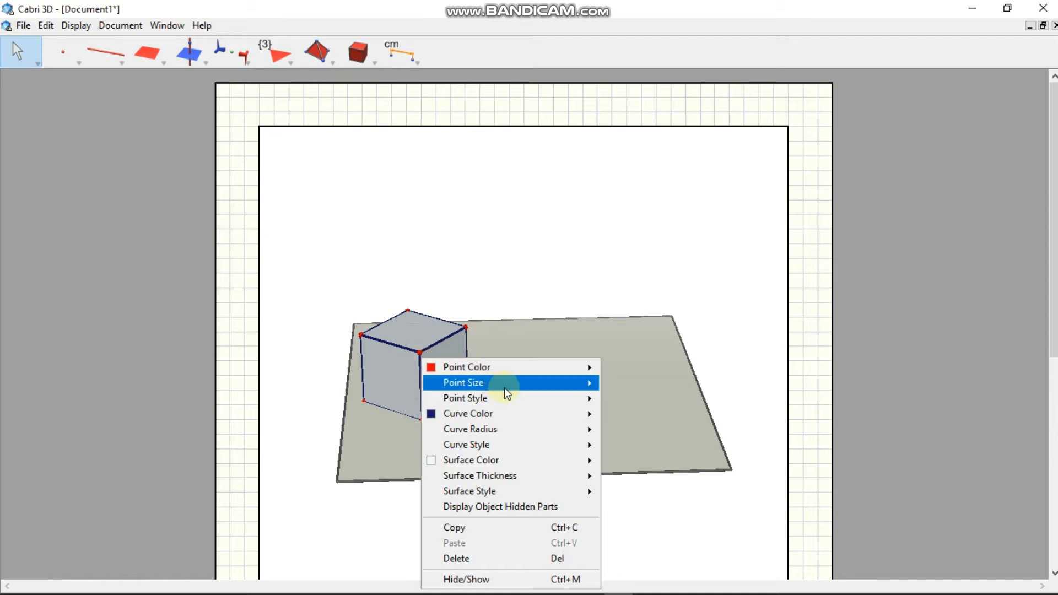
mouse_move(542, 379)
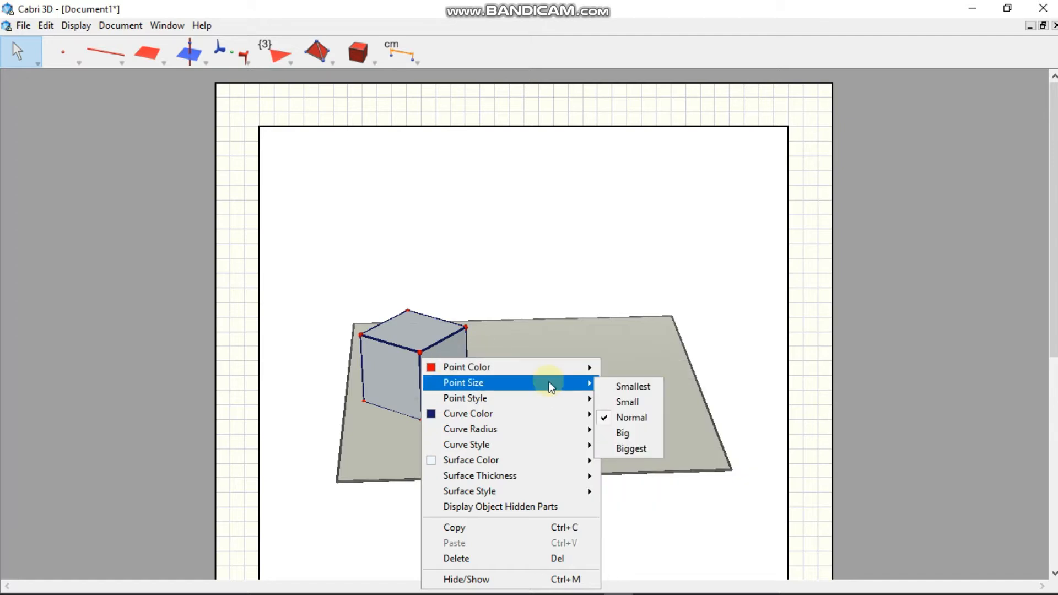
mouse_move(482, 415)
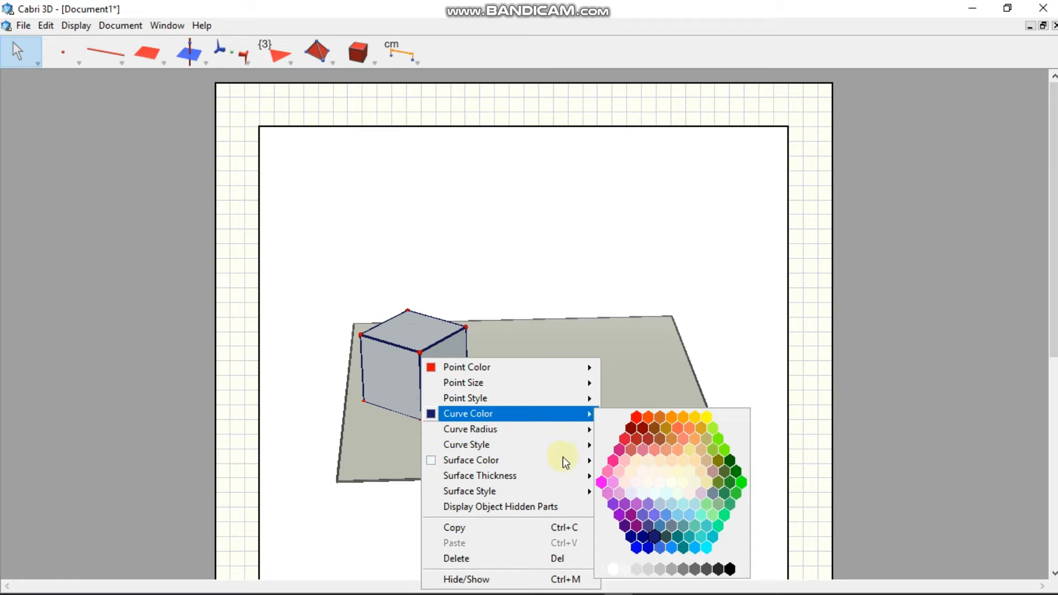
mouse_move(562, 461)
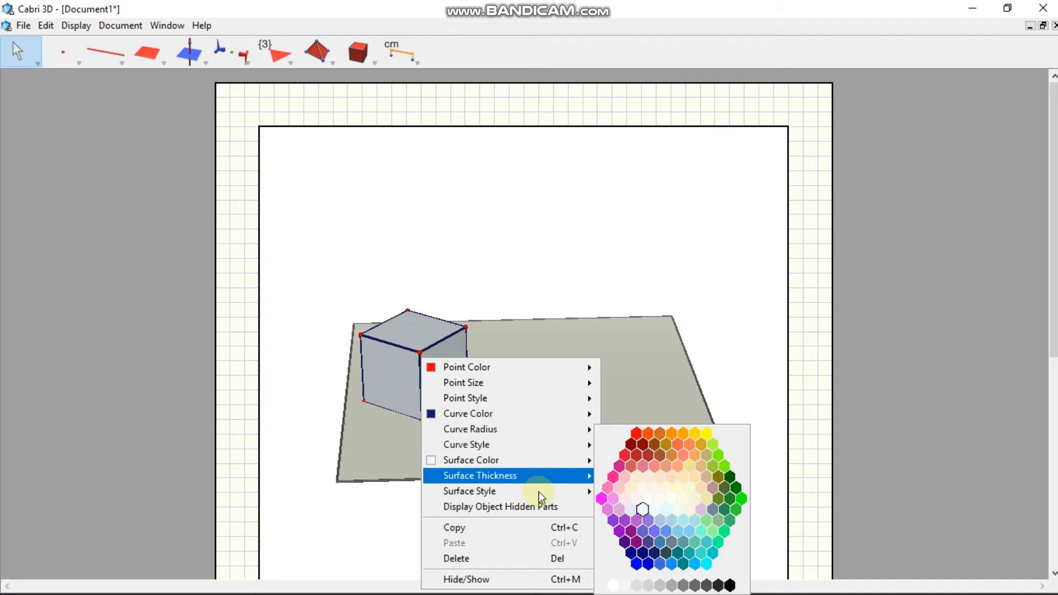
mouse_move(558, 496)
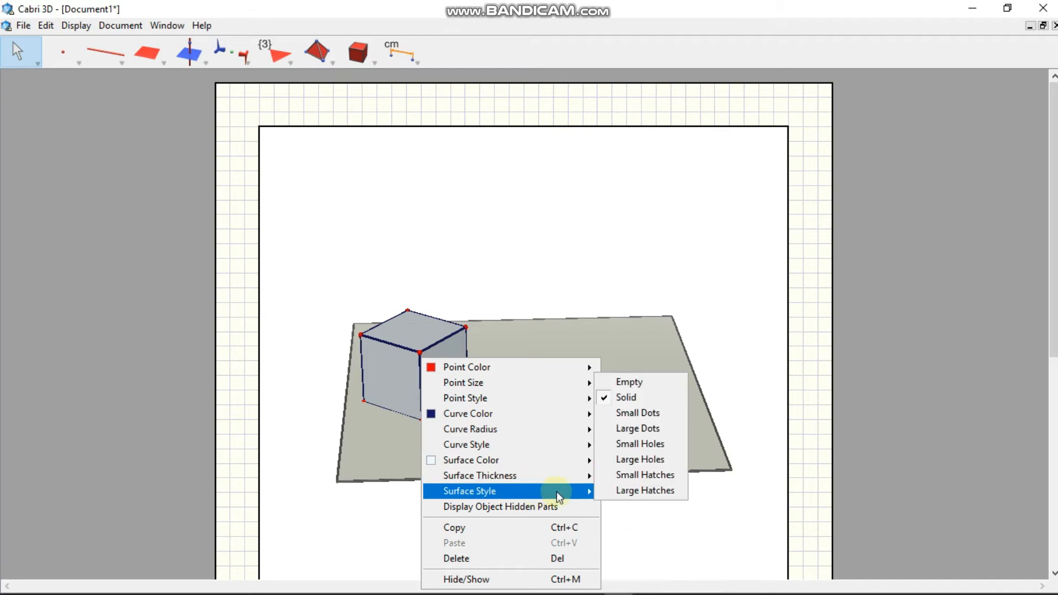
left_click(626, 384)
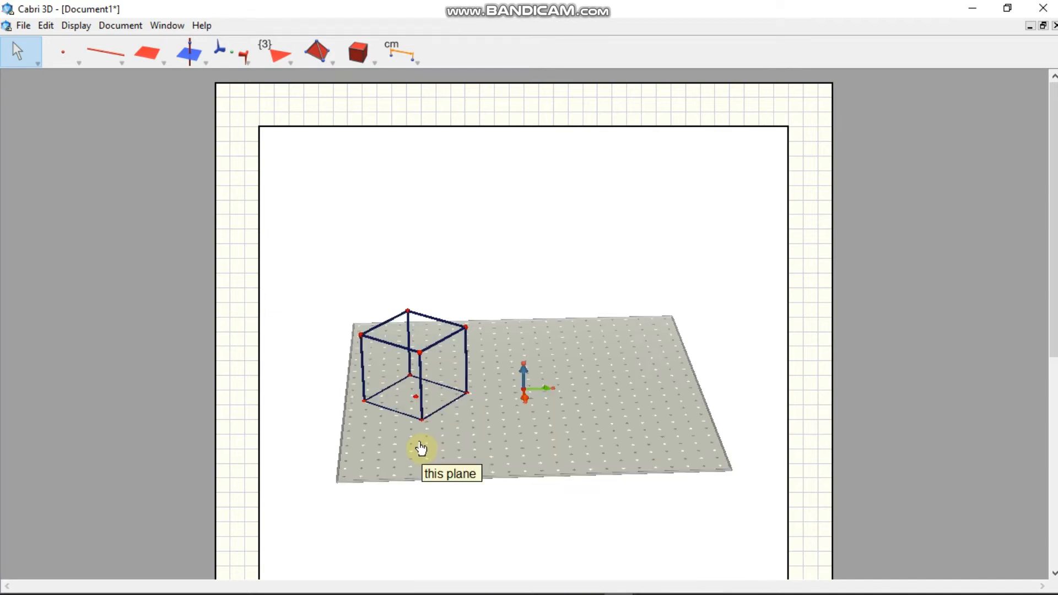
right_click_drag(449, 421, 457, 448)
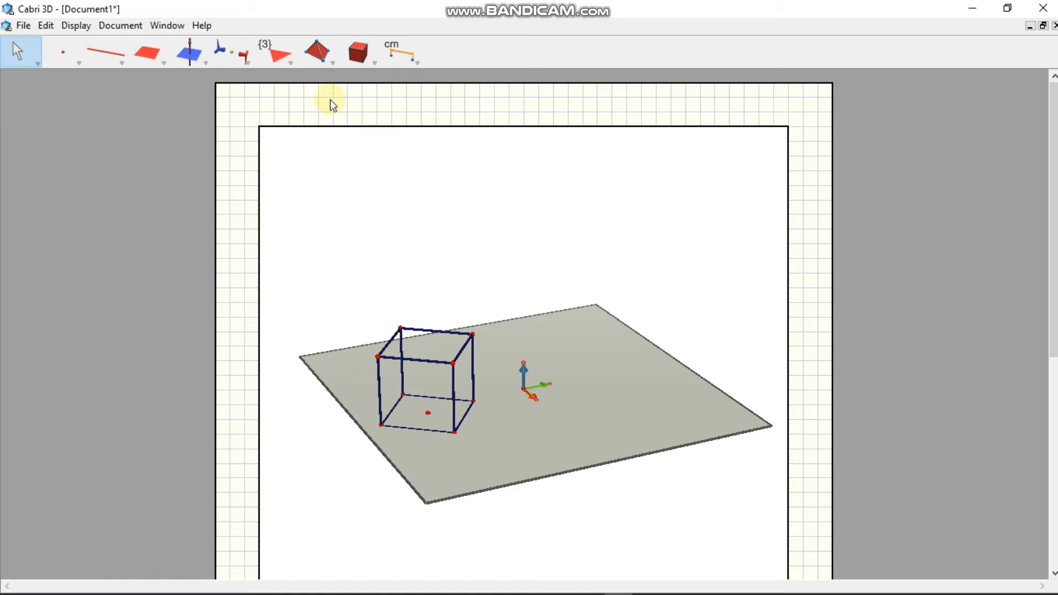
left_click(374, 63)
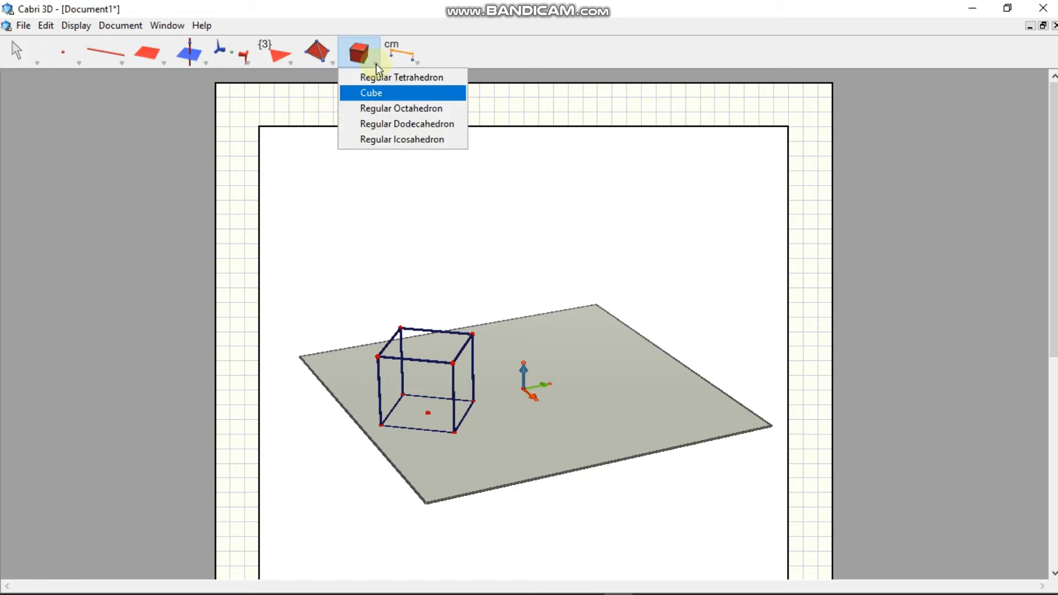
left_click_drag(376, 64, 385, 94)
left_click(324, 60)
left_click(364, 61)
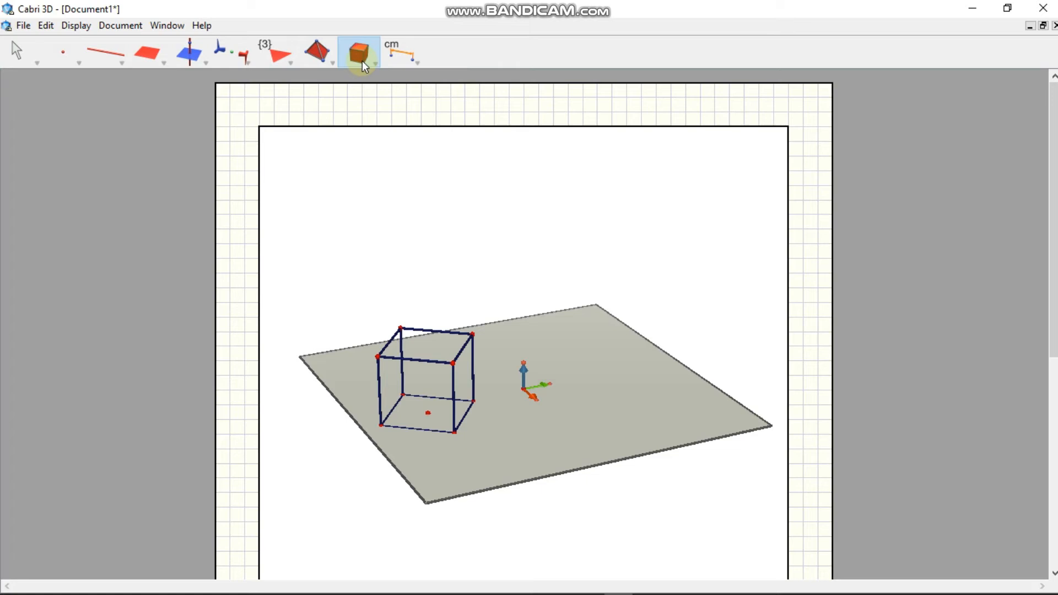
- Construct a low XYZ box on the base plane beside the axis vectors, opposite the cube, from a base corner and a raised diagonal corner
left_click(329, 58)
left_click(334, 64)
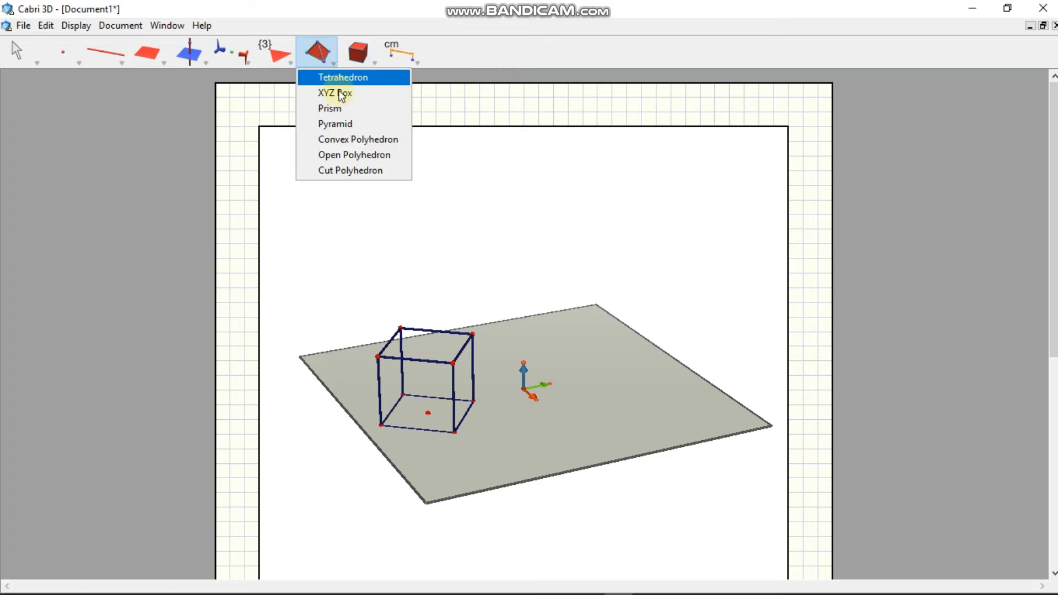
left_click(341, 94)
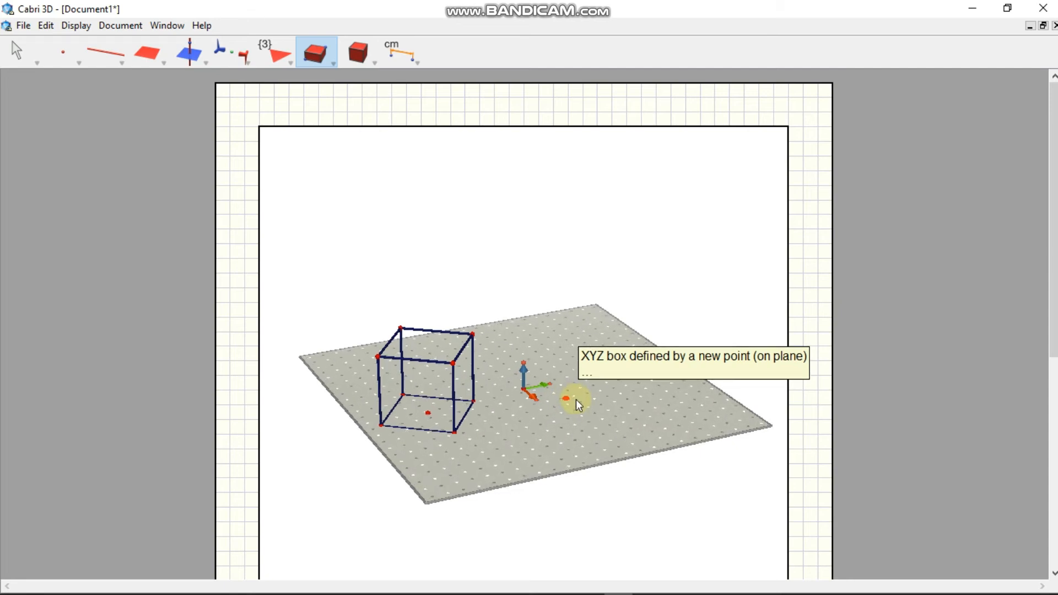
mouse_move(603, 395)
right_mouse_down()
mouse_move(506, 424)
mouse_move(538, 421)
right_mouse_up()
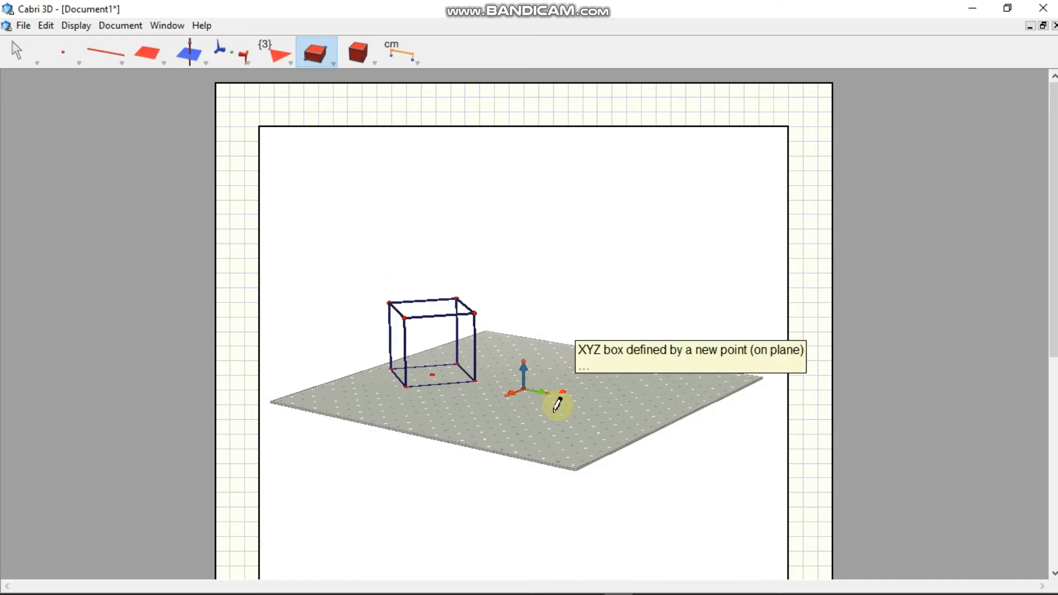
left_click(559, 405)
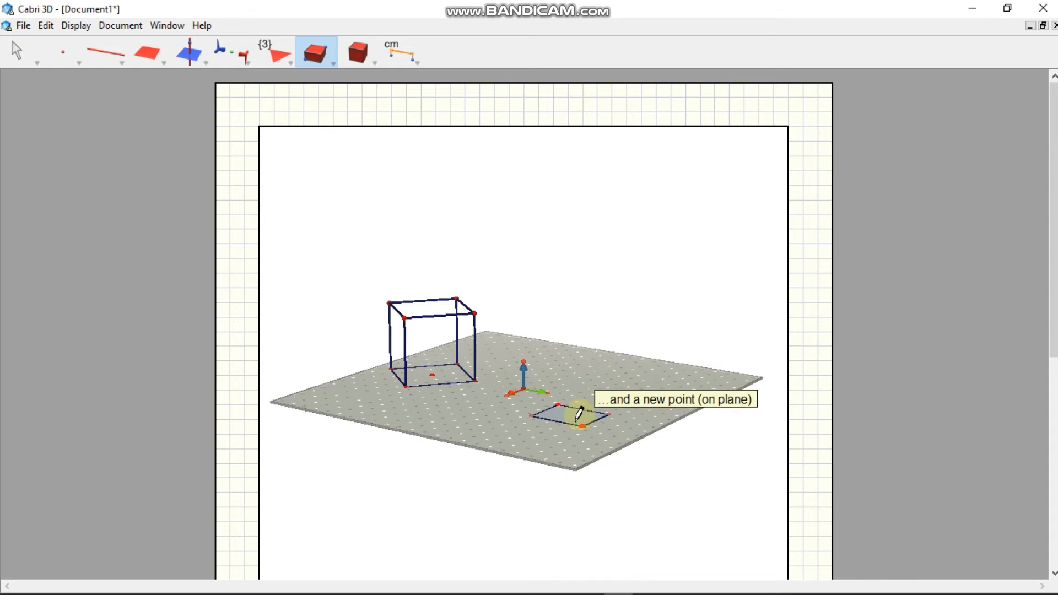
left_click(580, 426)
left_click(580, 425)
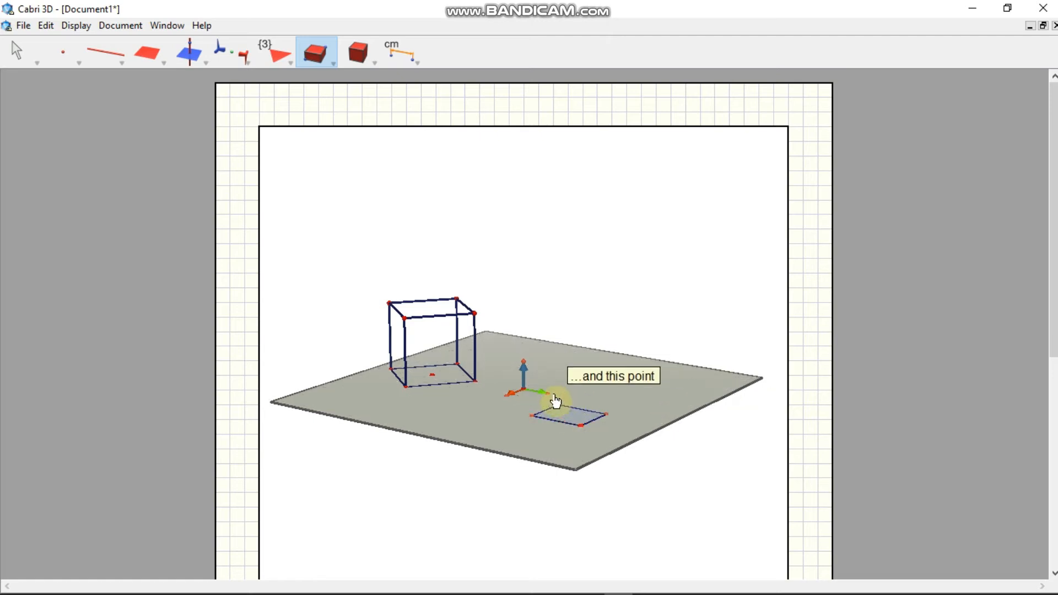
key("shift")
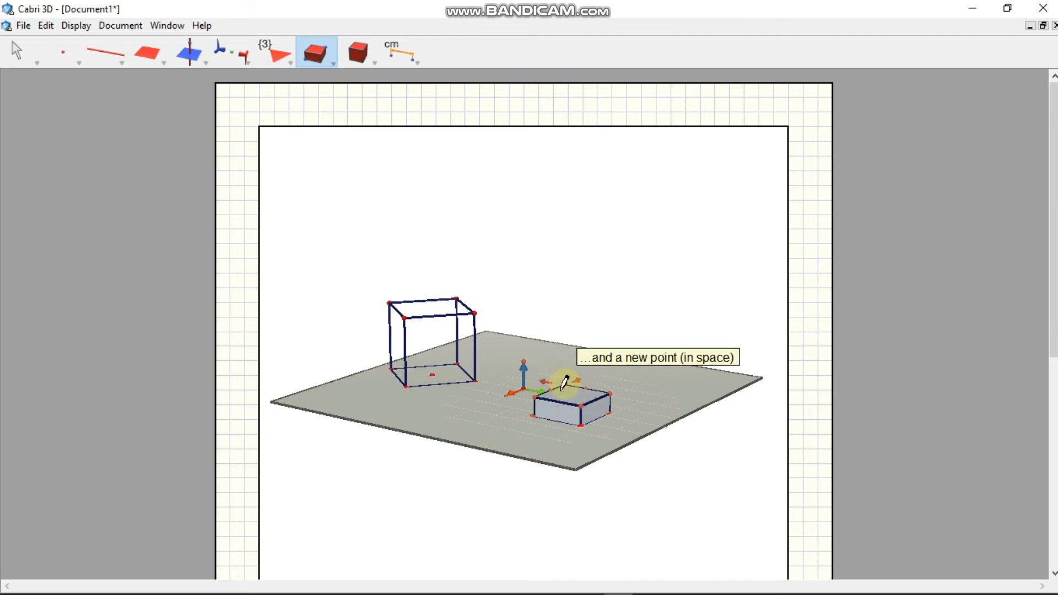
left_click(563, 383)
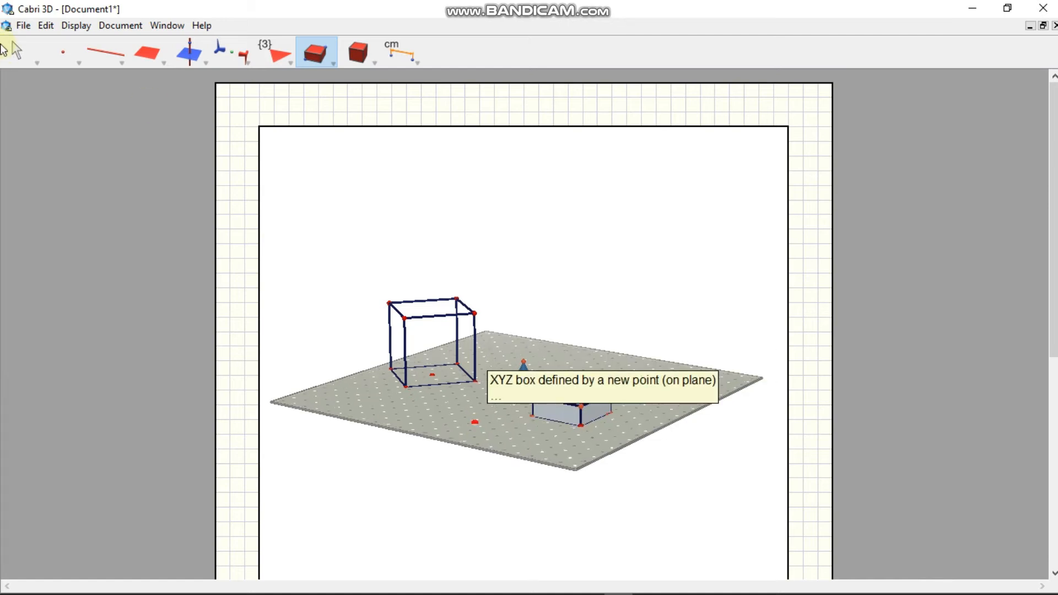
left_click(16, 52)
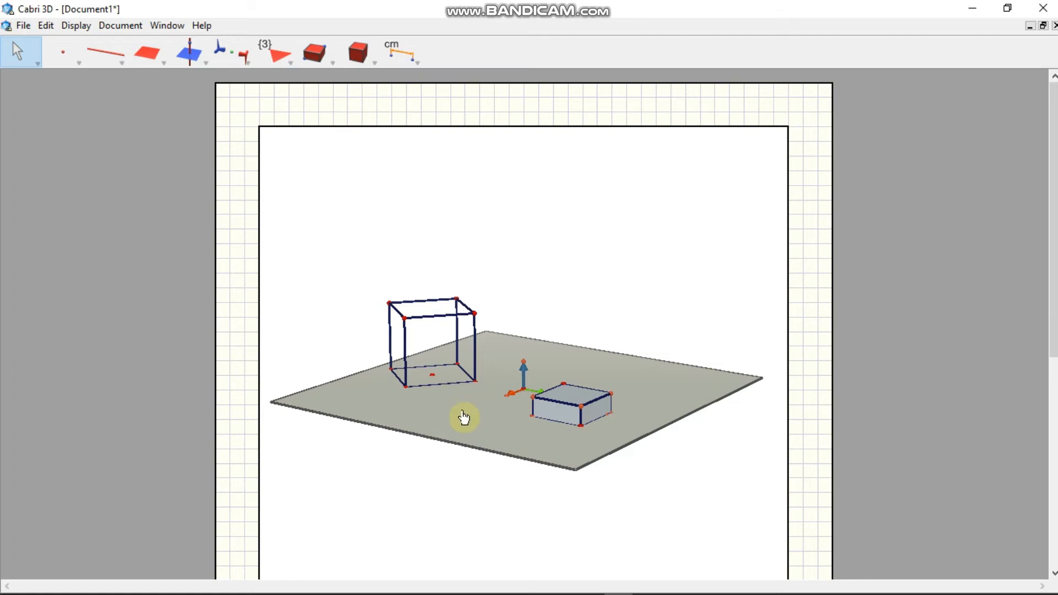
right_click_drag(494, 423, 518, 429)
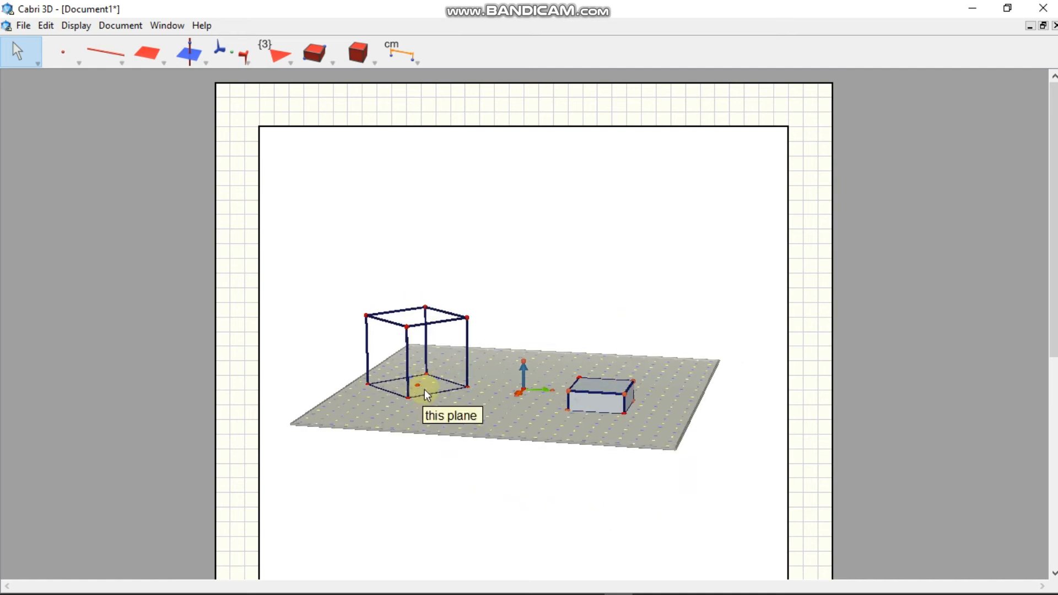
right_click_drag(504, 421, 604, 463)
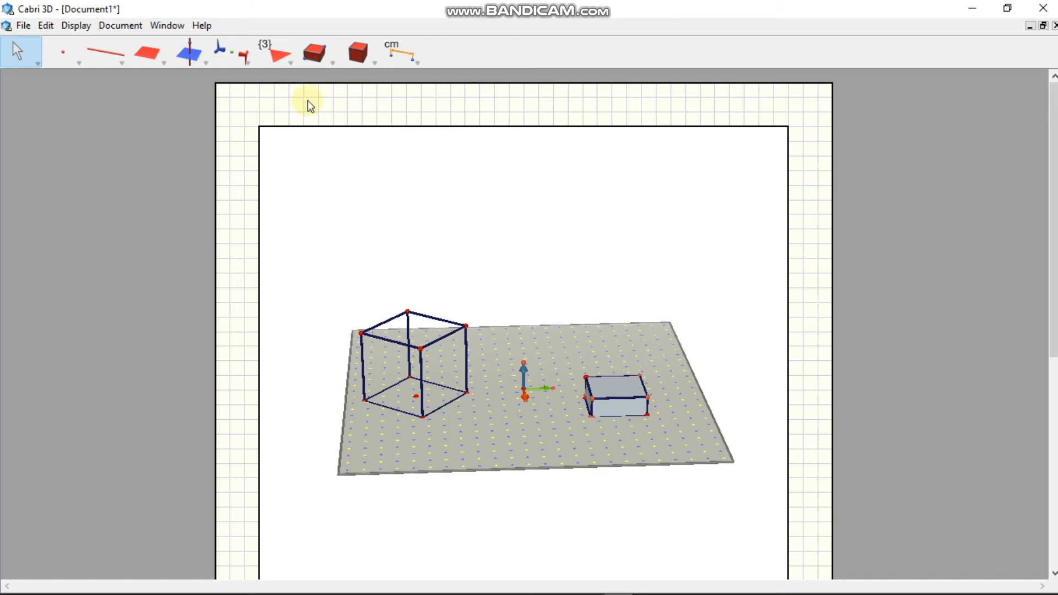
left_click(332, 63)
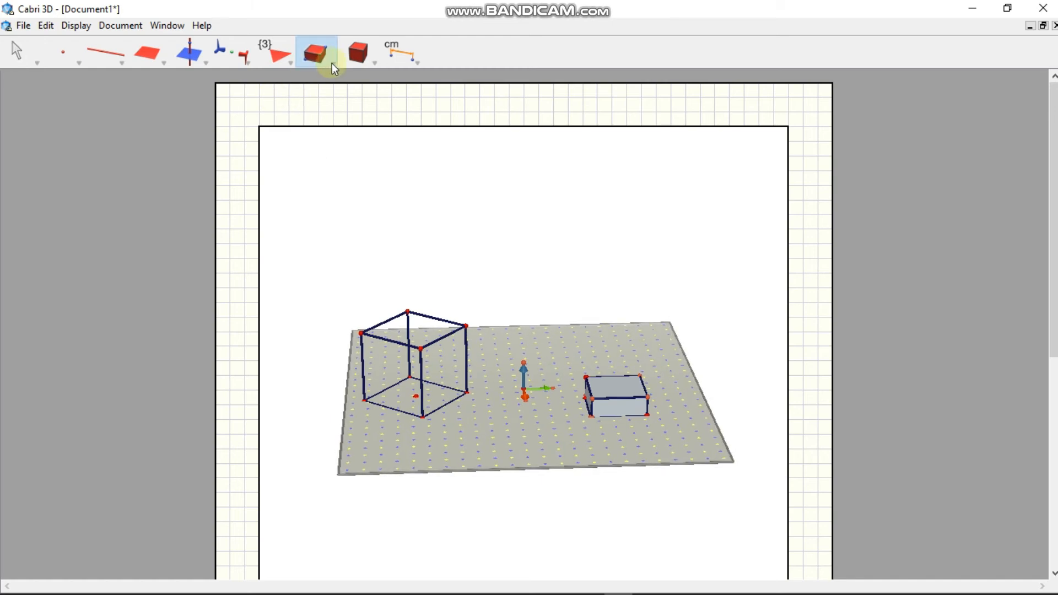
left_click(333, 63)
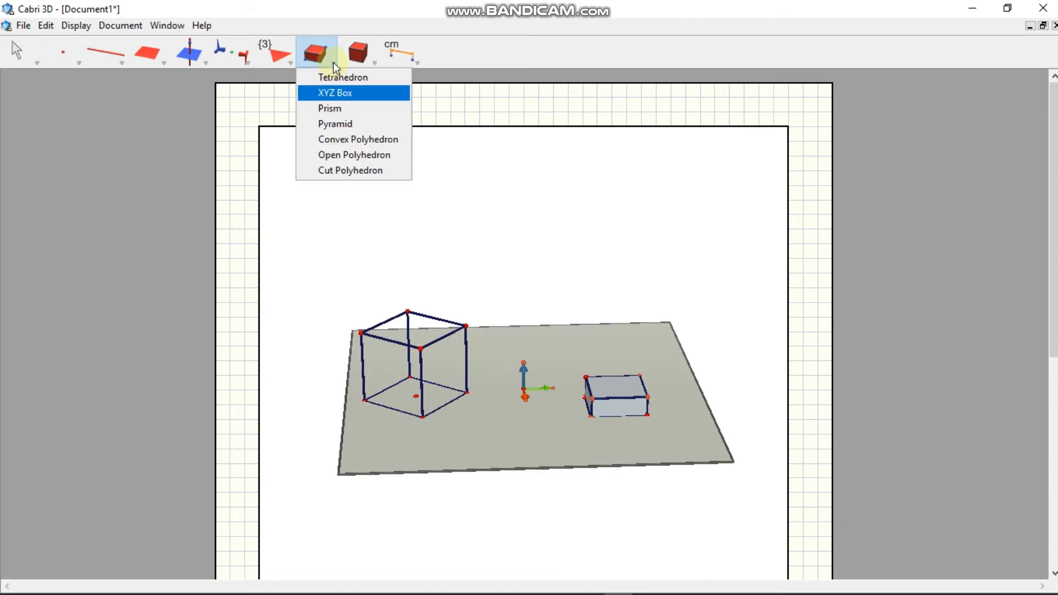
left_click(339, 109)
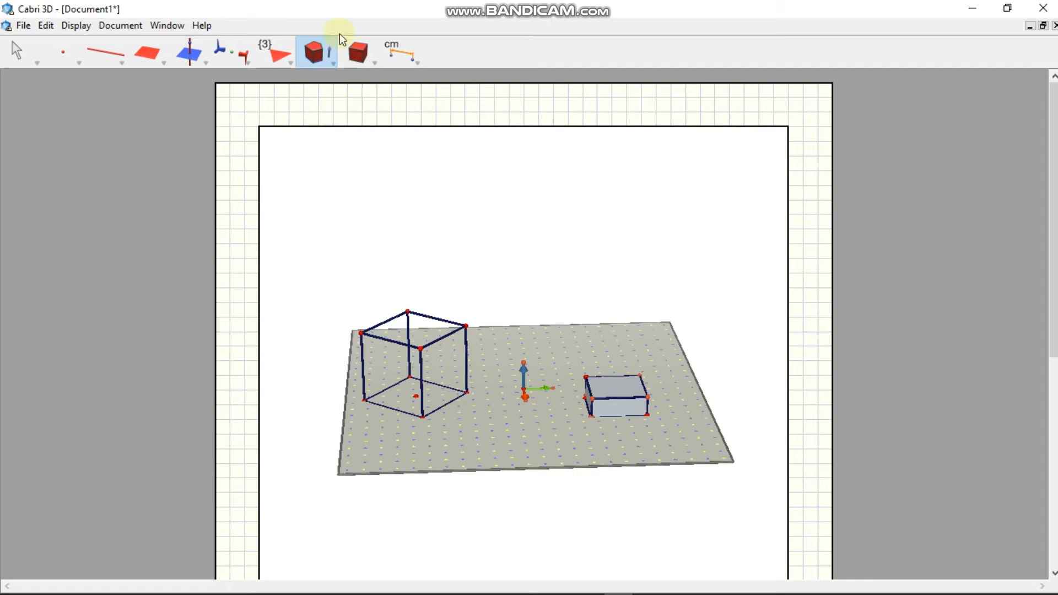
left_click(332, 64)
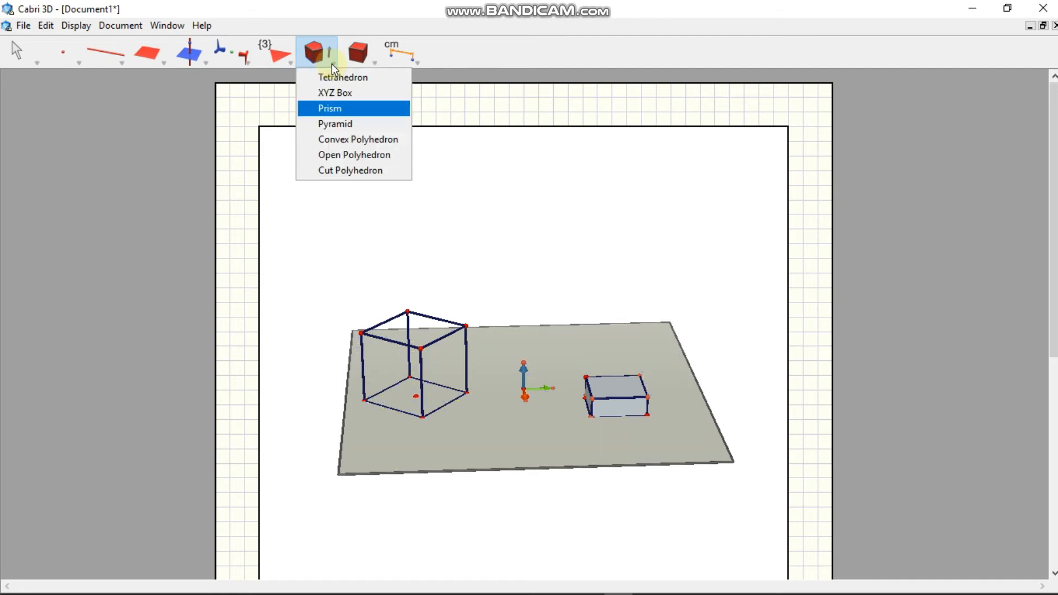
left_click(290, 62)
left_click(375, 67)
left_click(319, 65)
left_click(332, 66)
left_click(334, 67)
- Construct an equilateral triangle on the base plane in front of the axis vectors, between the cube and the box
left_click(289, 60)
left_click(292, 65)
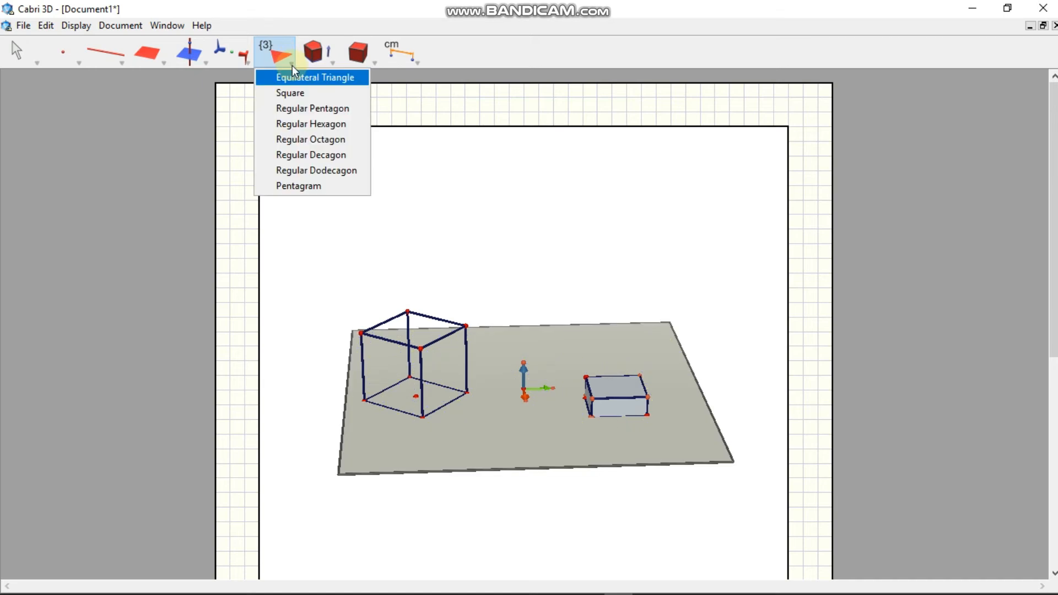
left_click(307, 92)
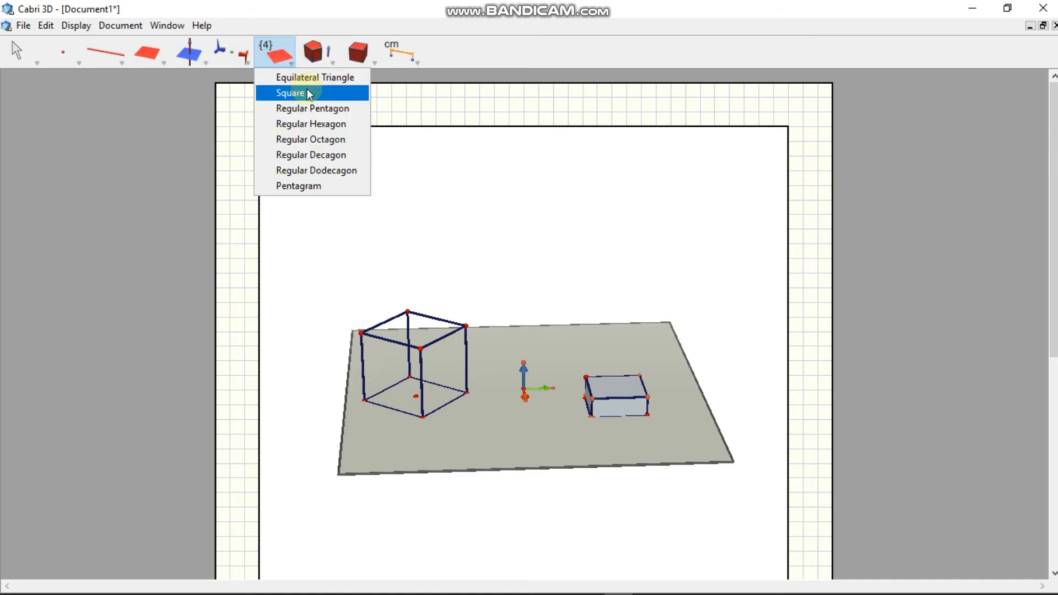
left_click(299, 80)
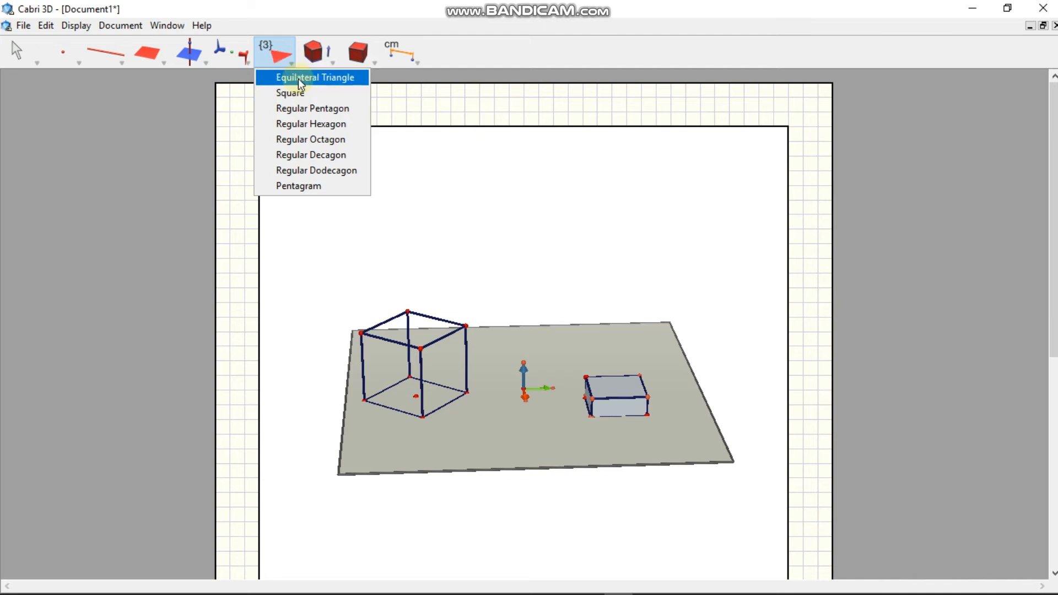
left_click(311, 80)
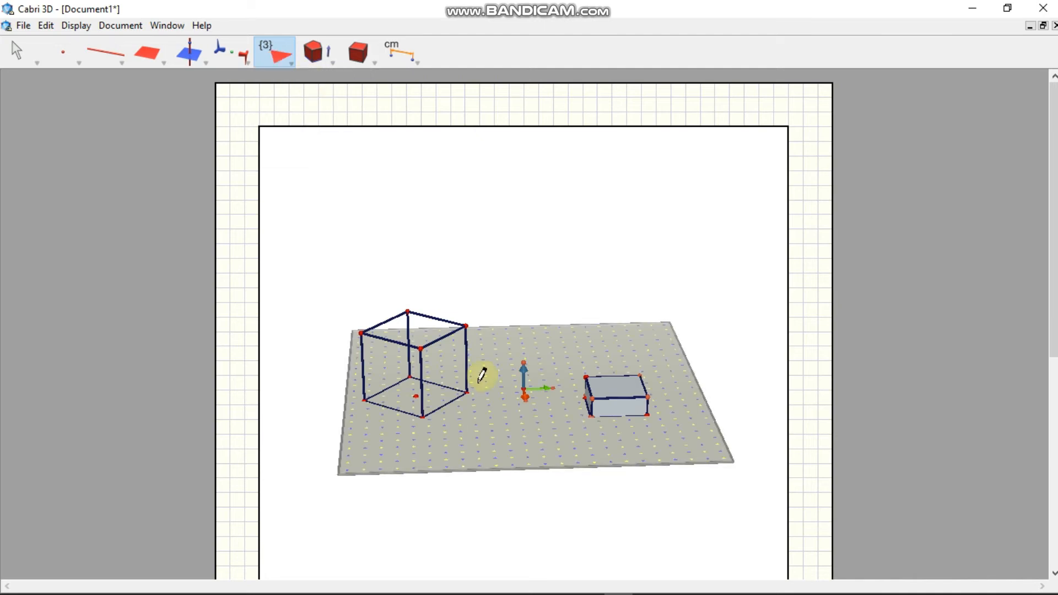
left_click(502, 441)
left_click(501, 442)
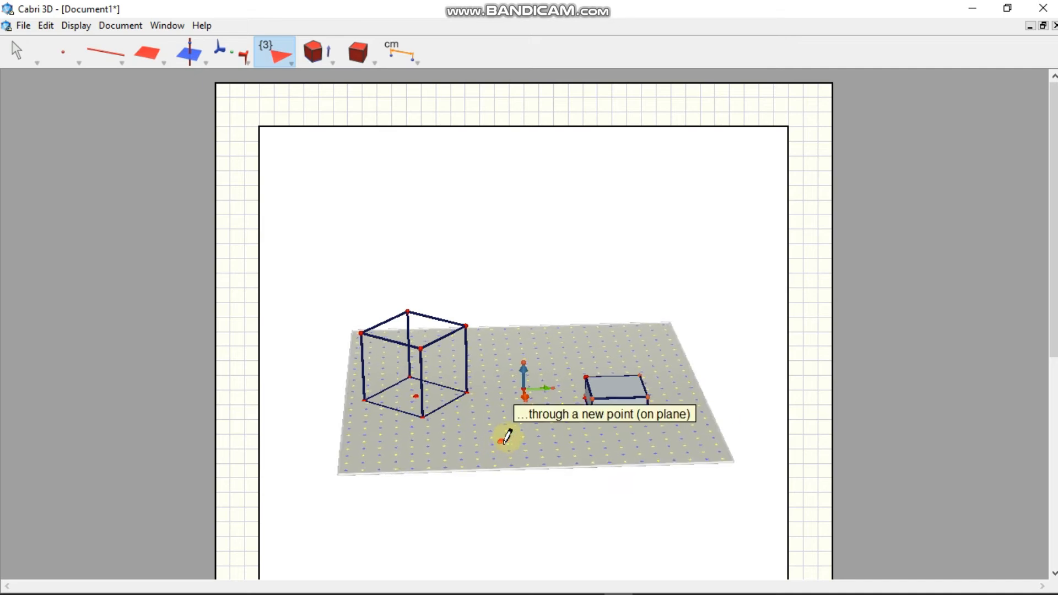
left_click(529, 430)
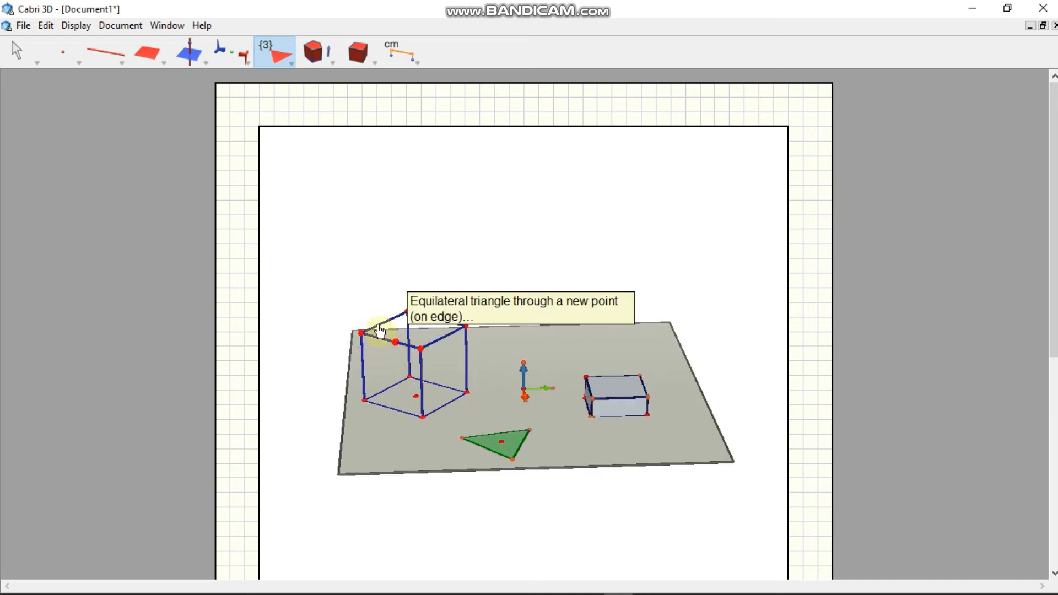
- Construct a vertical vector rising from the triangle vertex nearest the cube to a new point in space
left_click(121, 61)
left_click(122, 62)
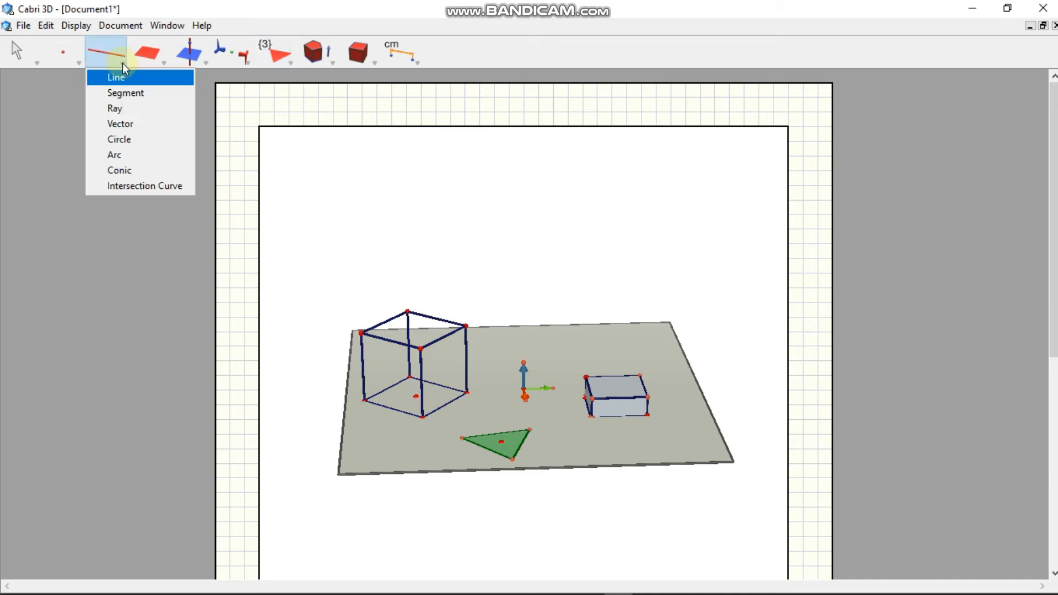
left_click(126, 124)
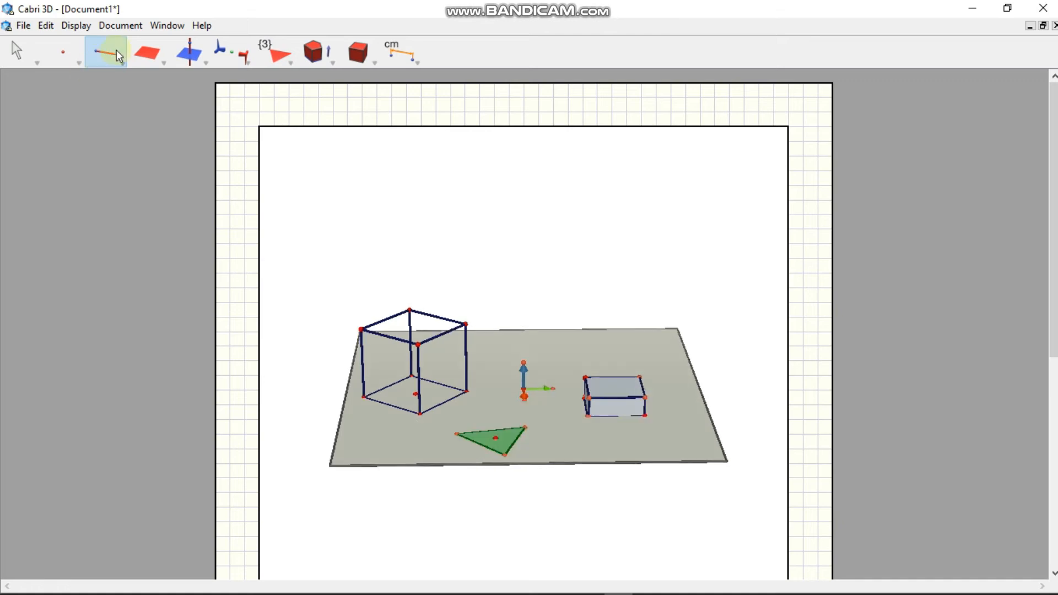
left_click_drag(116, 55, 124, 124)
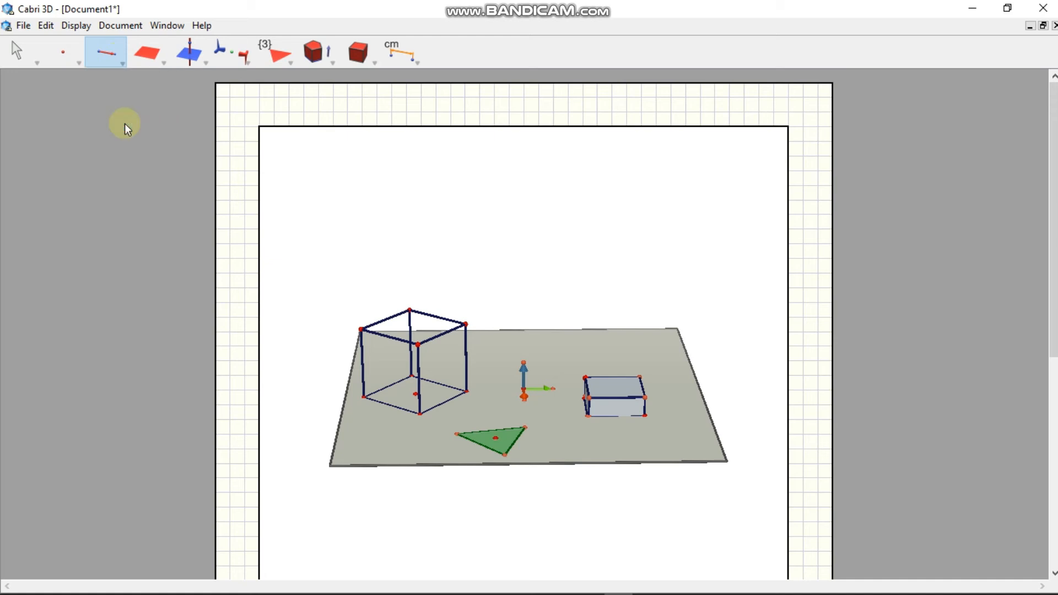
left_click(458, 435)
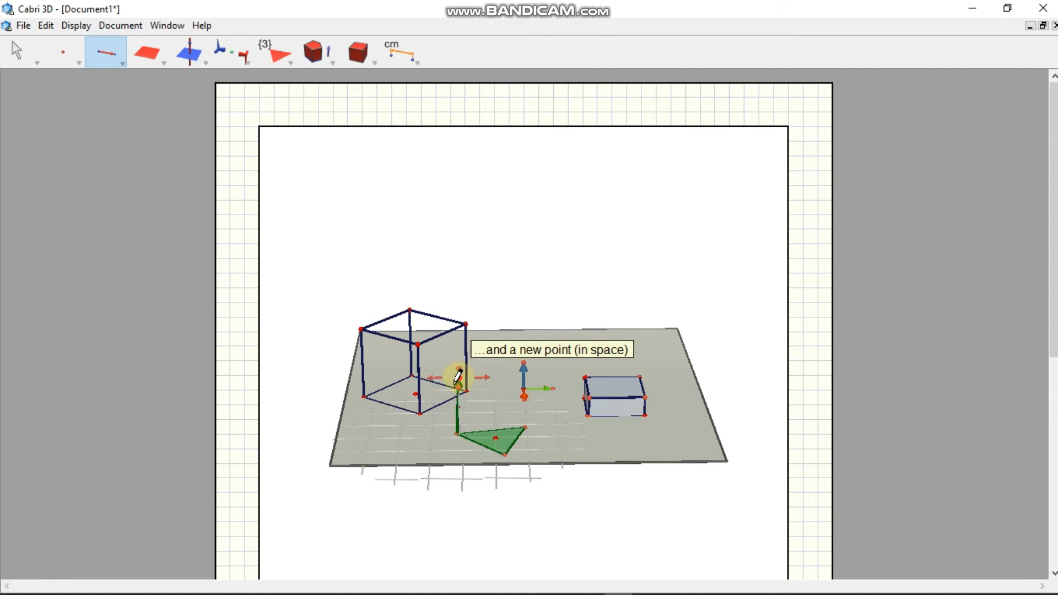
left_click(457, 380)
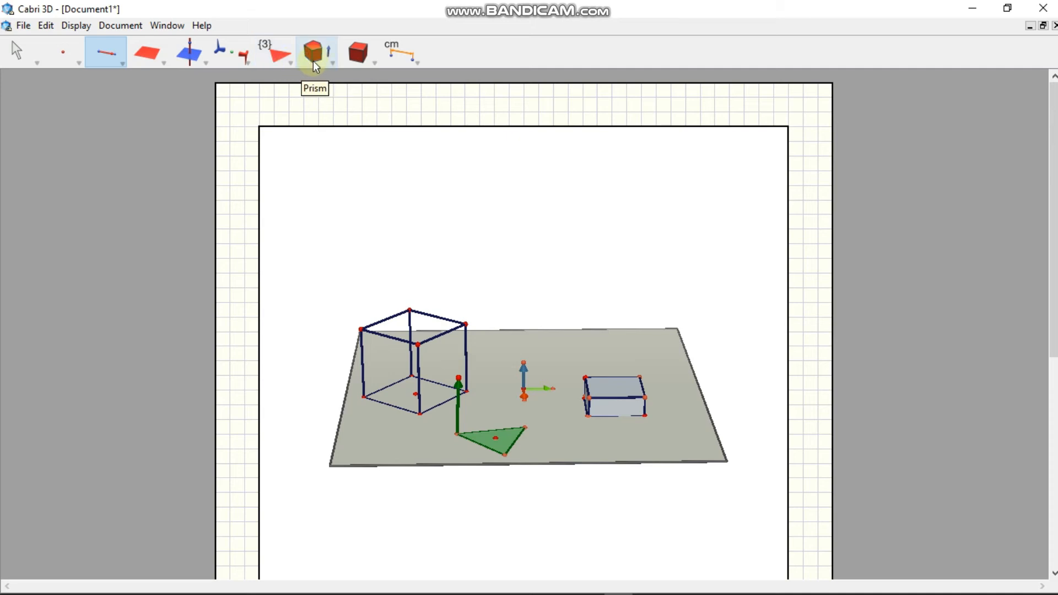
- Construct a prism from the equilateral triangle as base and the vector rising from its vertex
left_click(334, 65)
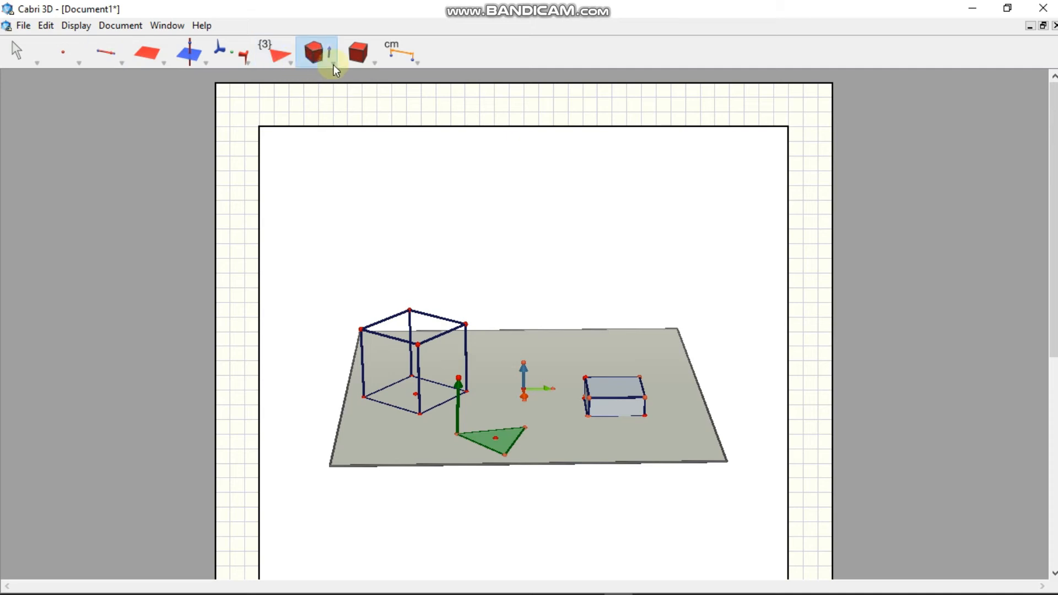
left_click(334, 64)
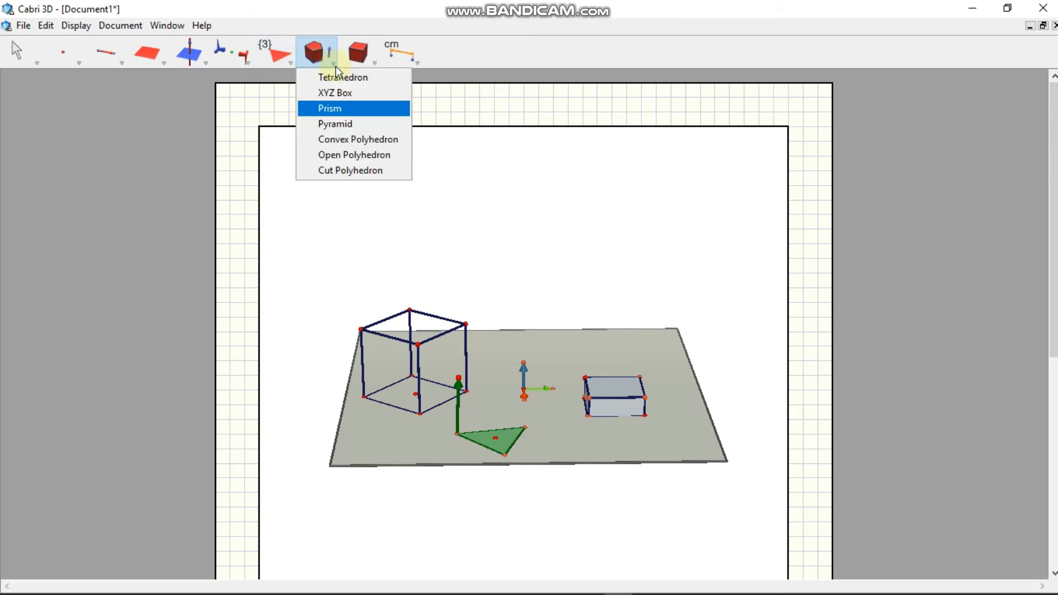
left_click(337, 110)
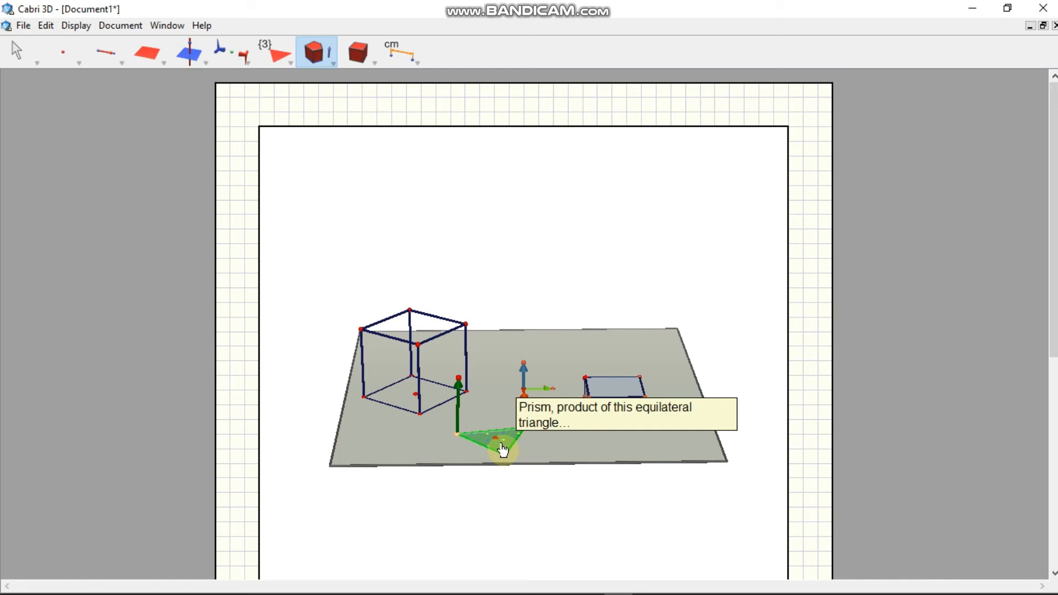
mouse_move(500, 441)
left_mouse_down()
mouse_move(480, 409)
mouse_move(479, 465)
mouse_move(479, 444)
mouse_move(497, 448)
left_mouse_up()
left_click_drag(330, 57, 342, 108)
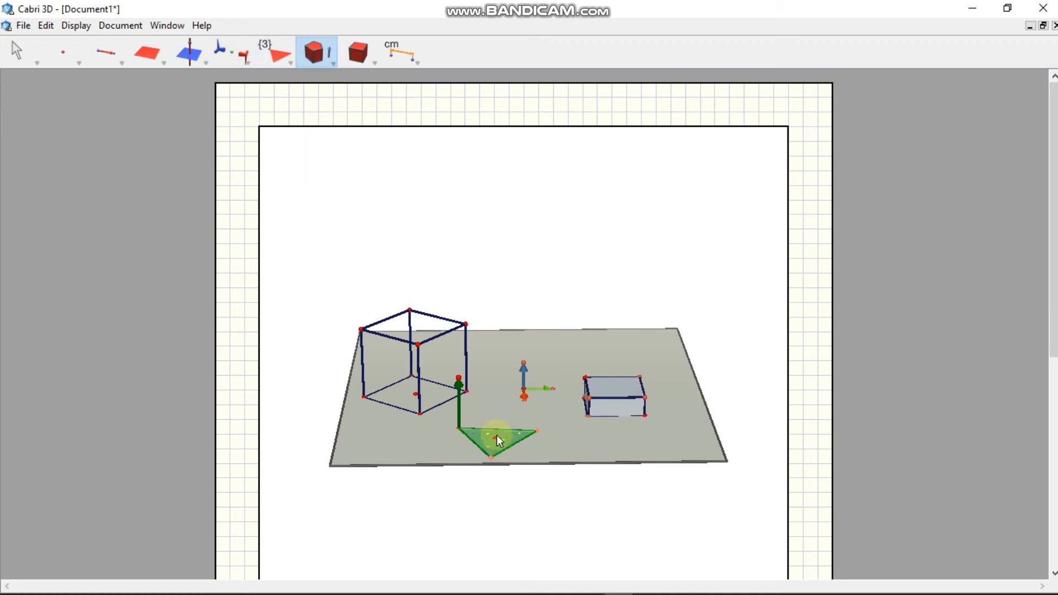
left_click(458, 377)
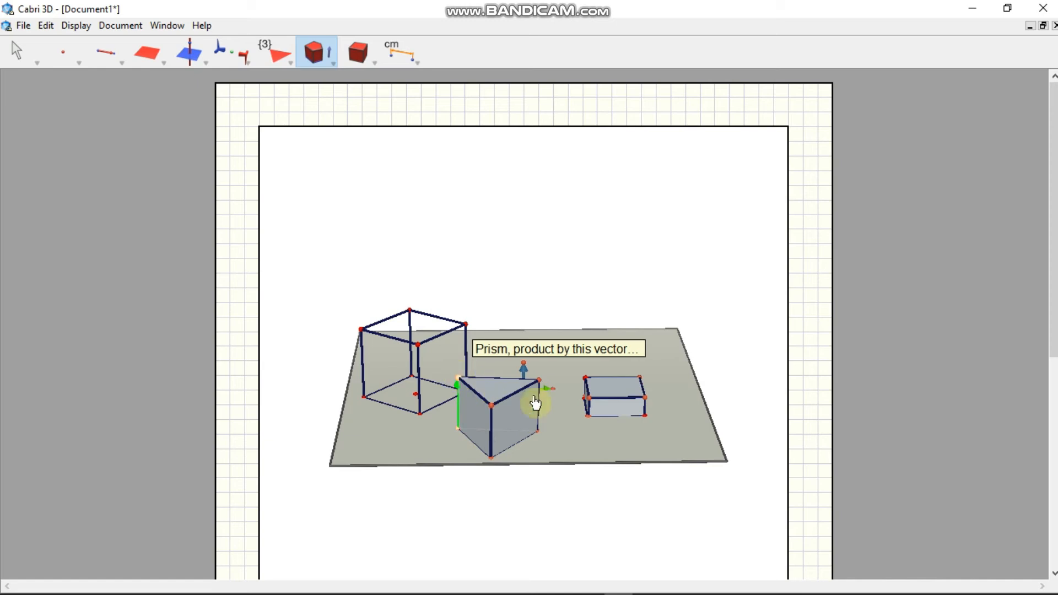
- Construct a small square on the base plane, in the open area beside the XYZ box, from a centre point and a corner
left_click(23, 55)
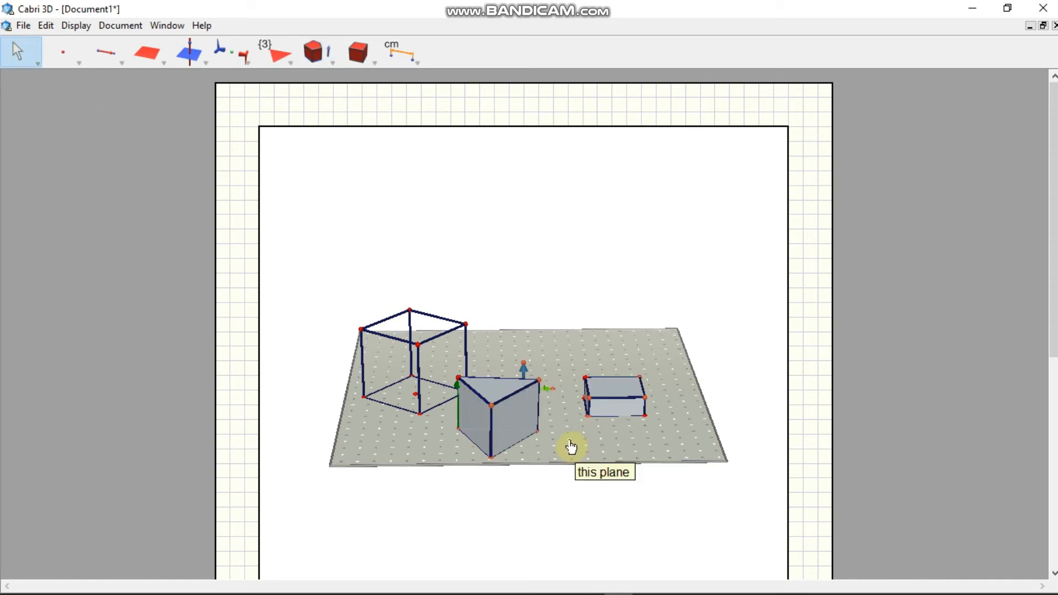
right_click_drag(539, 444, 549, 397)
right_click_drag(625, 396, 531, 418)
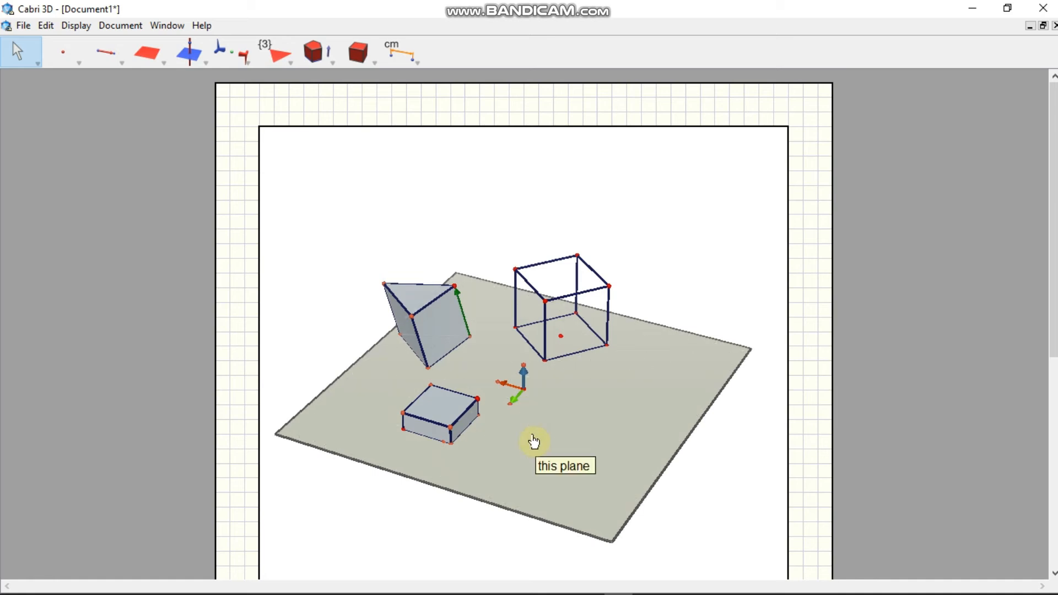
right_click_drag(500, 406, 481, 442)
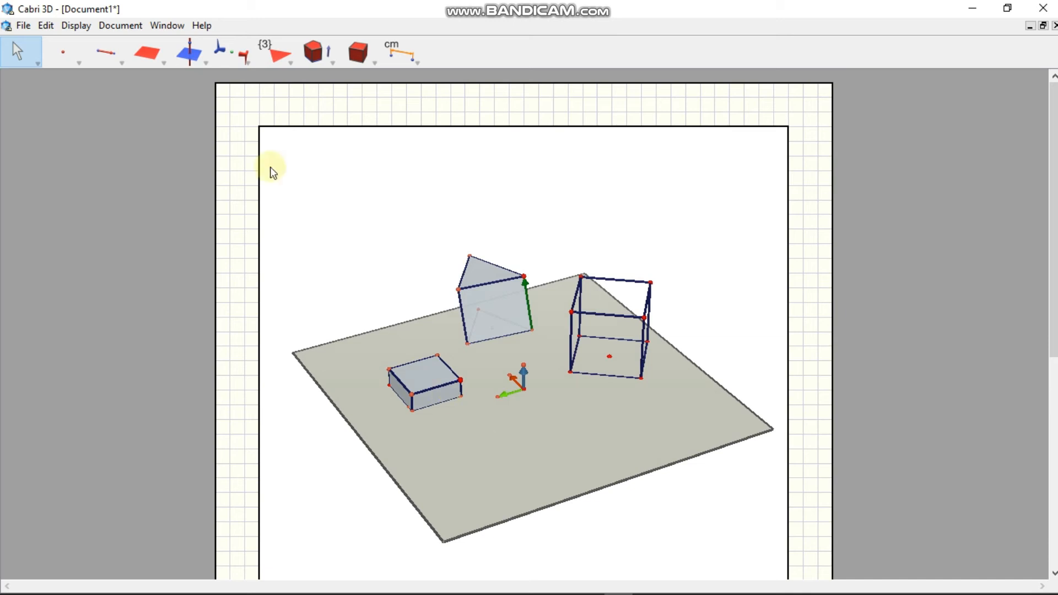
left_click(290, 62)
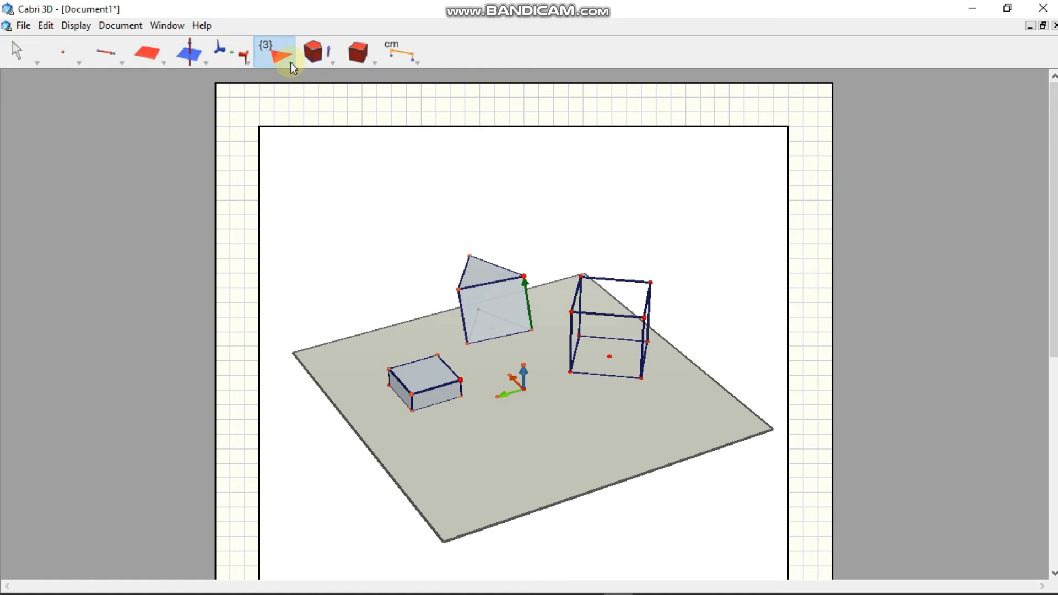
left_click(292, 63)
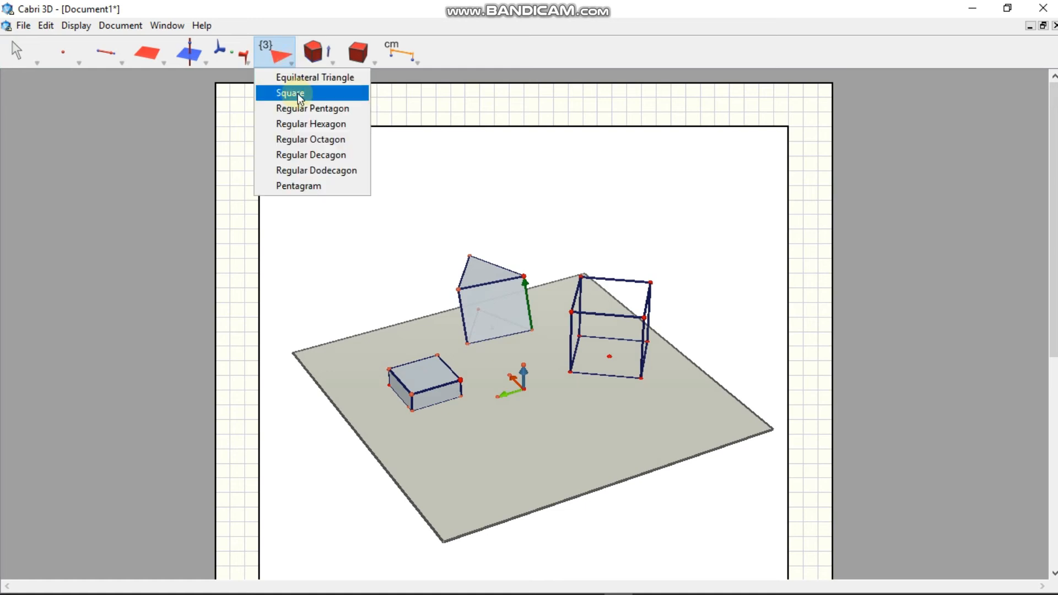
left_click(297, 92)
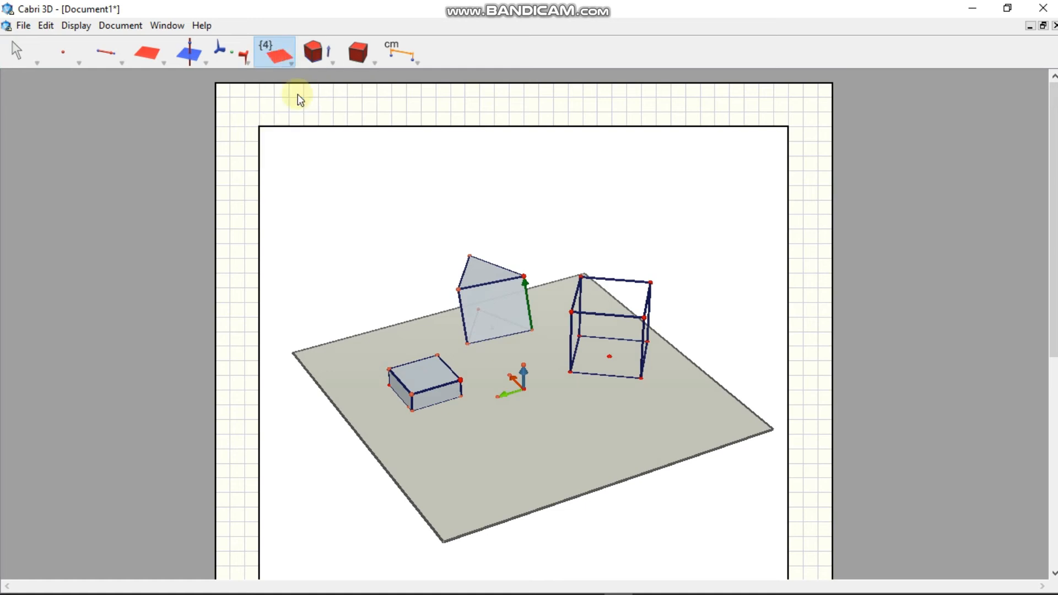
left_click(463, 456)
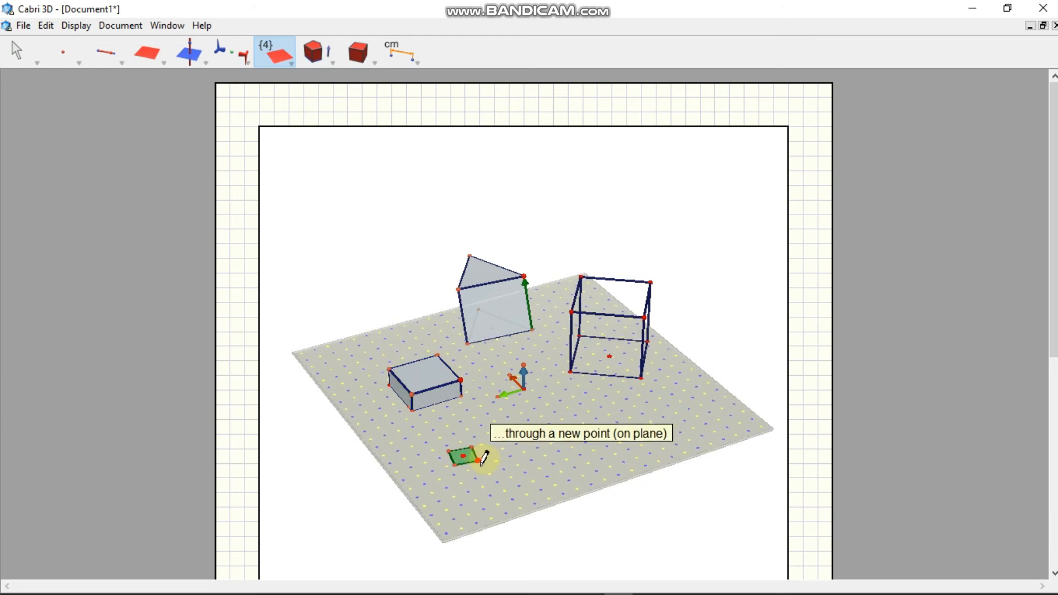
left_click(484, 458)
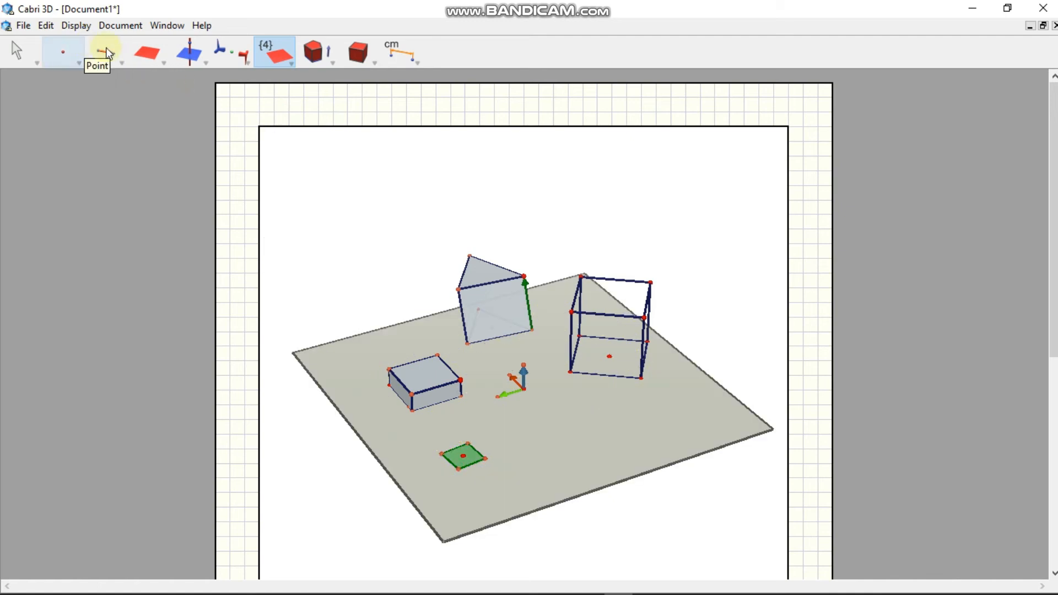
left_click(20, 52)
right_click_drag(538, 448, 533, 437)
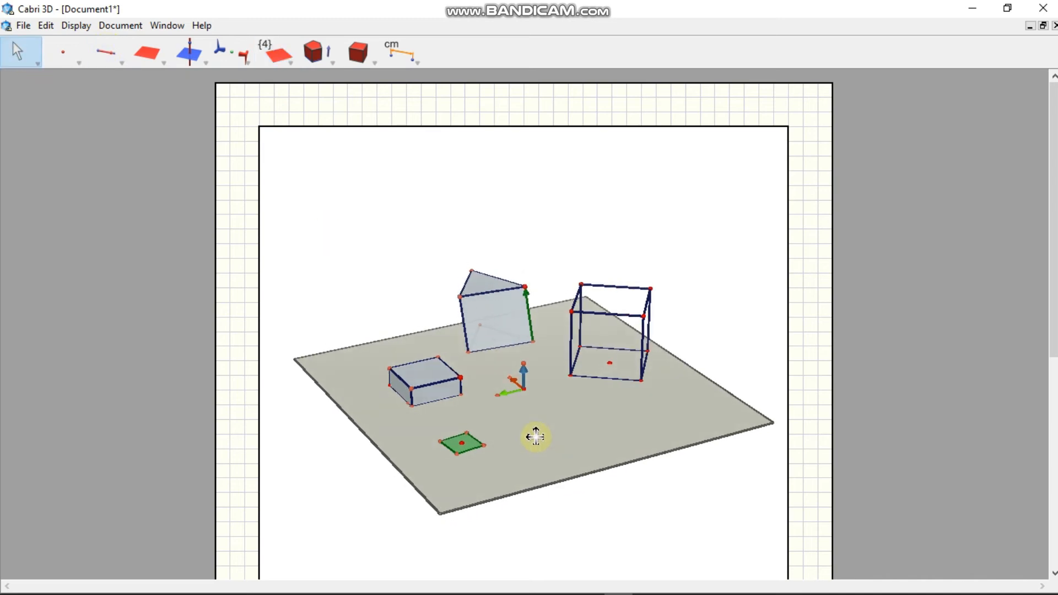
left_click(24, 59)
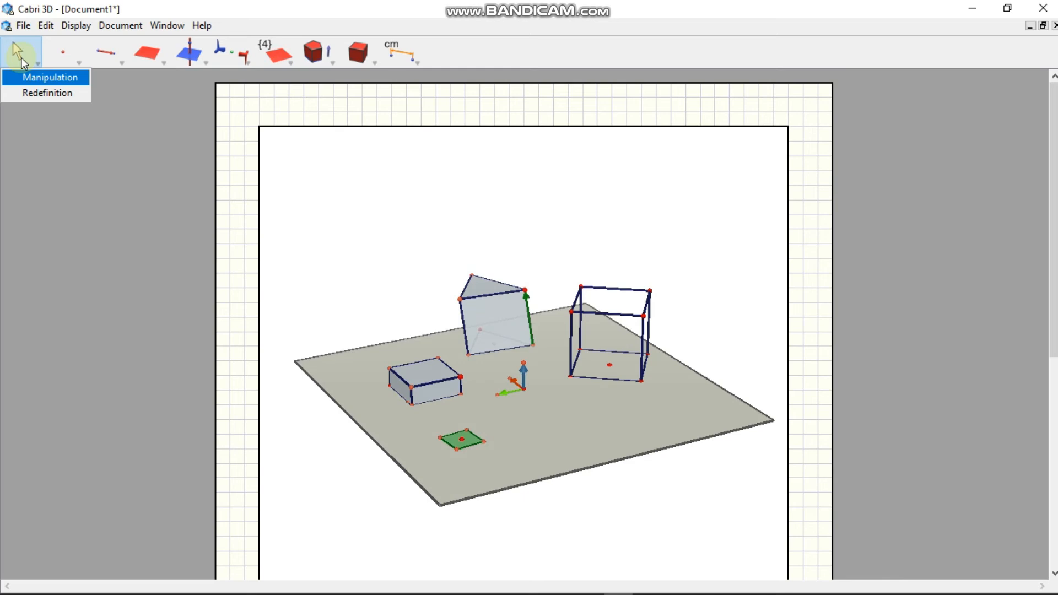
- Place a new point in space straight above the centre of the square
left_click(68, 58)
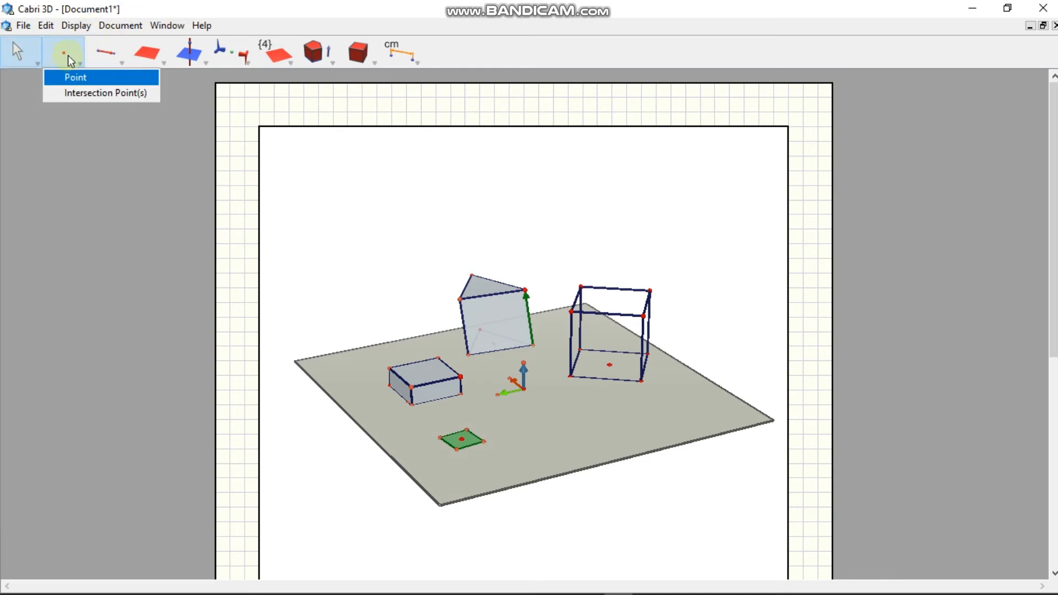
left_click(84, 75)
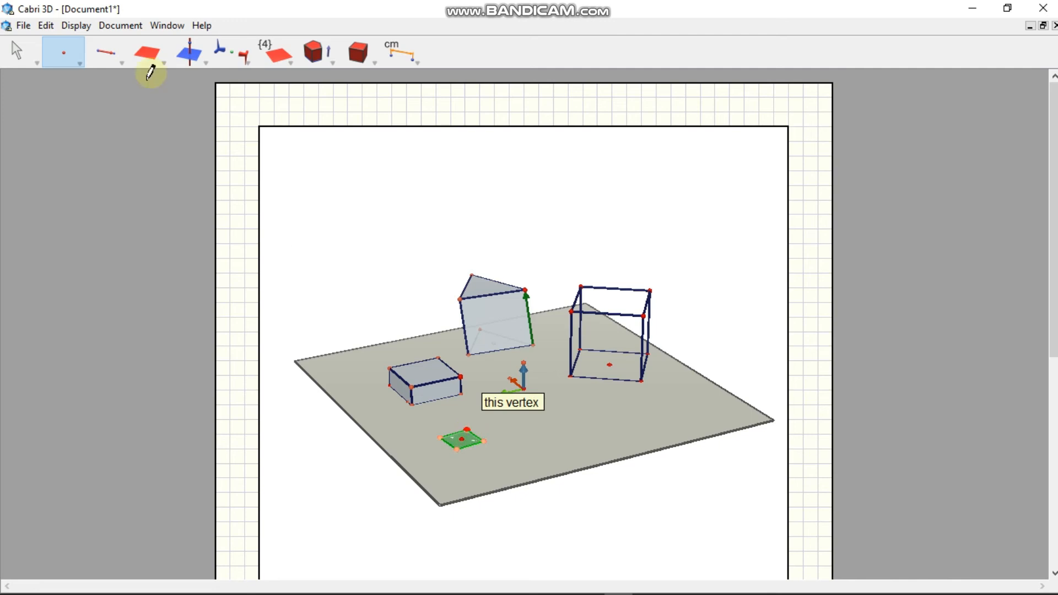
left_click(66, 29)
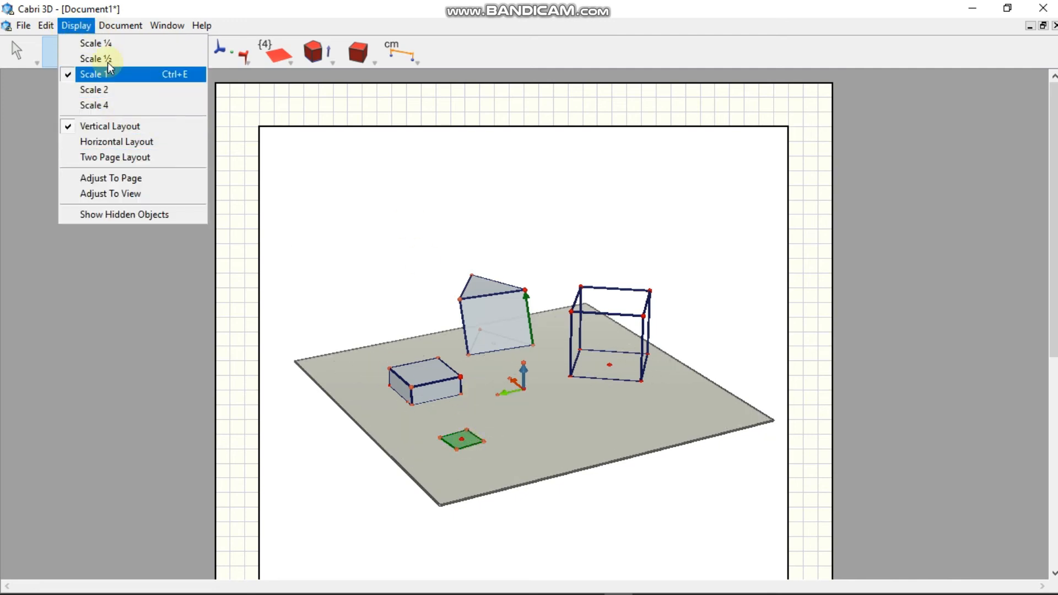
left_click(130, 75)
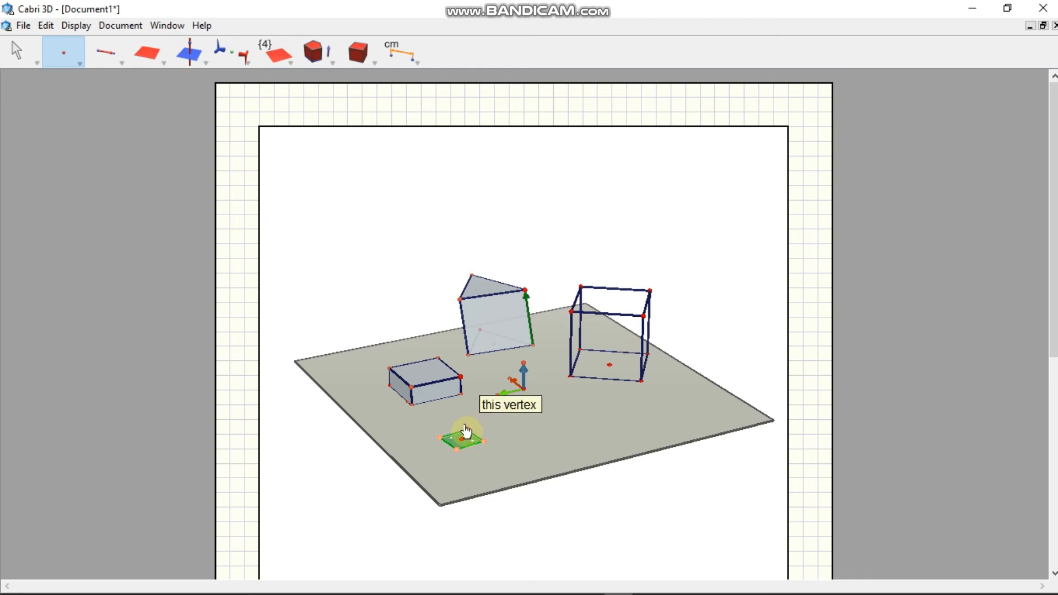
key("shift")
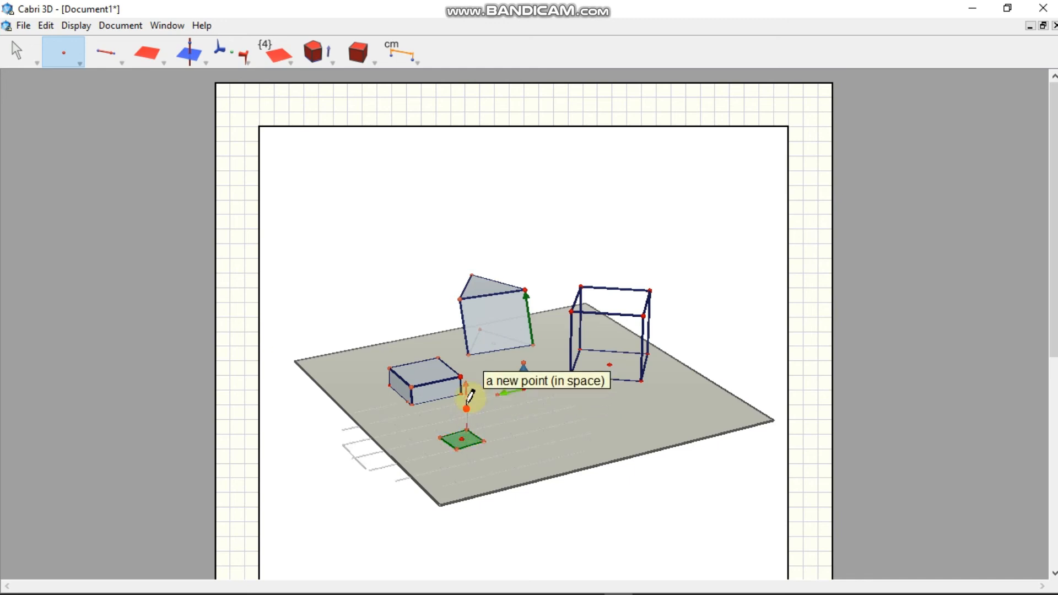
right_click_drag(470, 385, 468, 395)
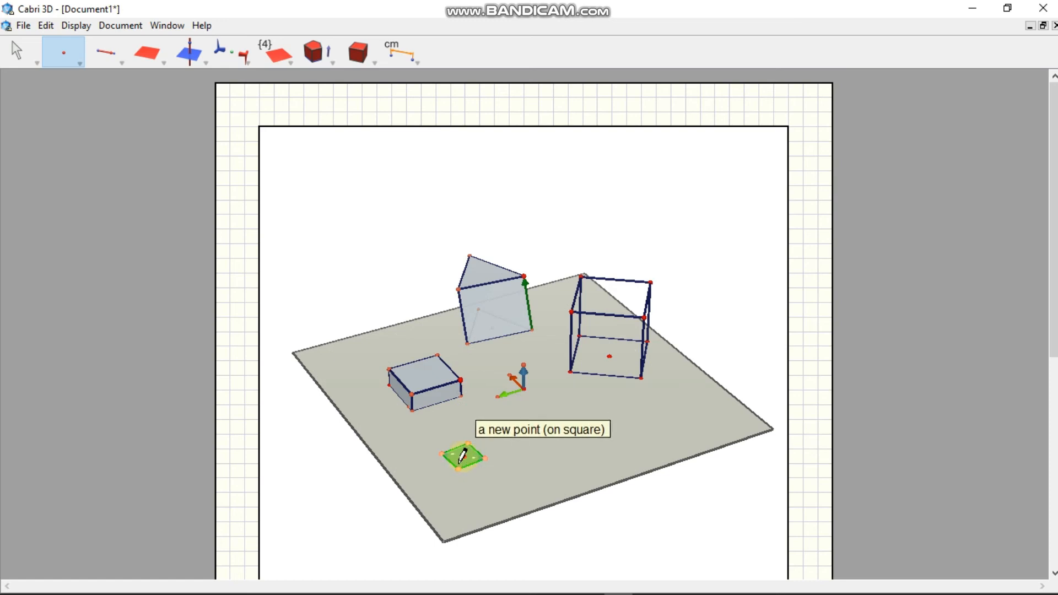
key("shift")
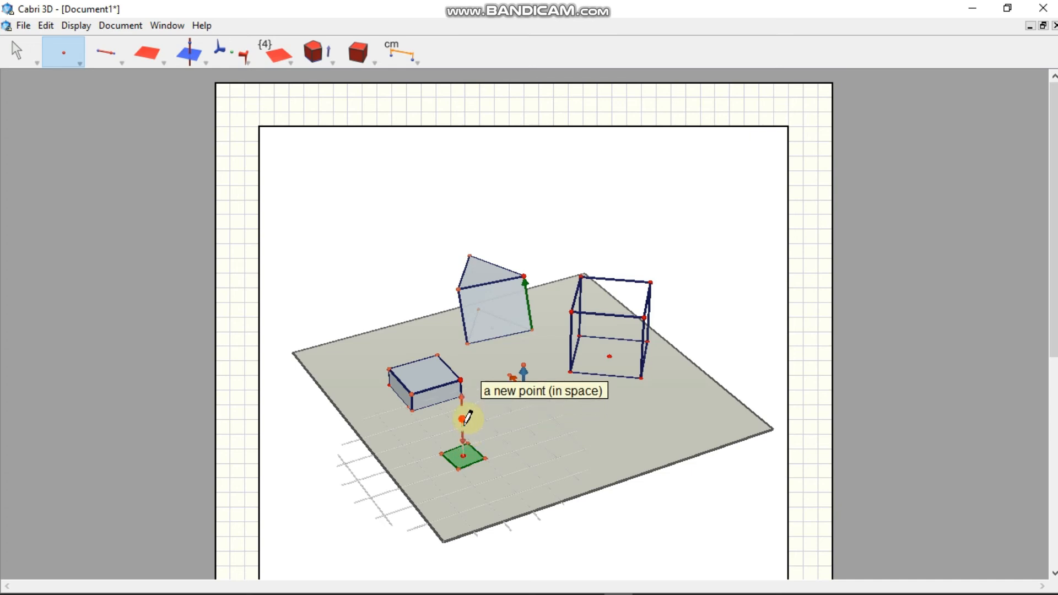
left_click(463, 421)
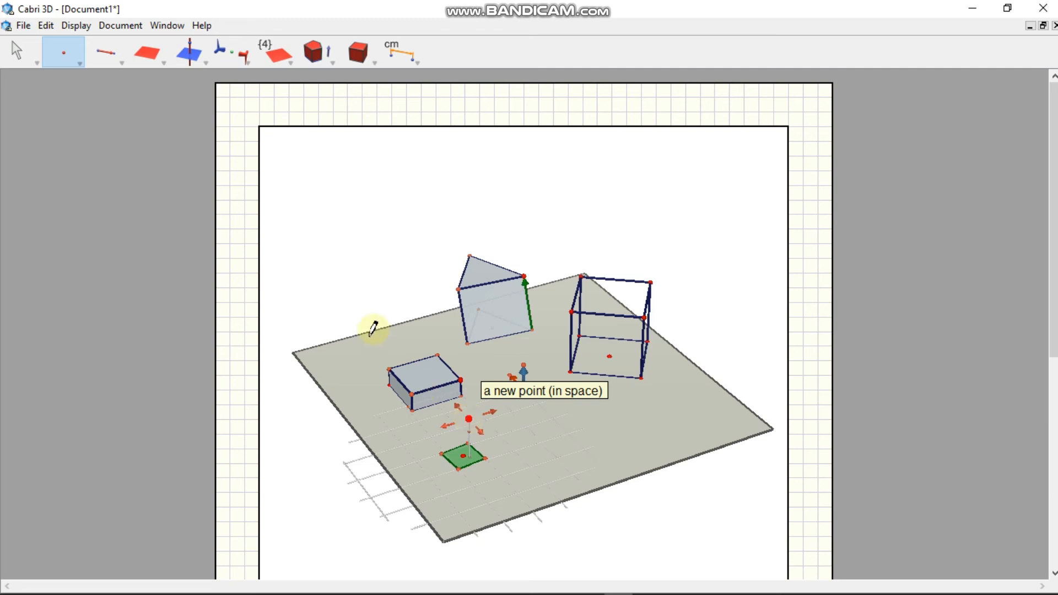
left_click(463, 418)
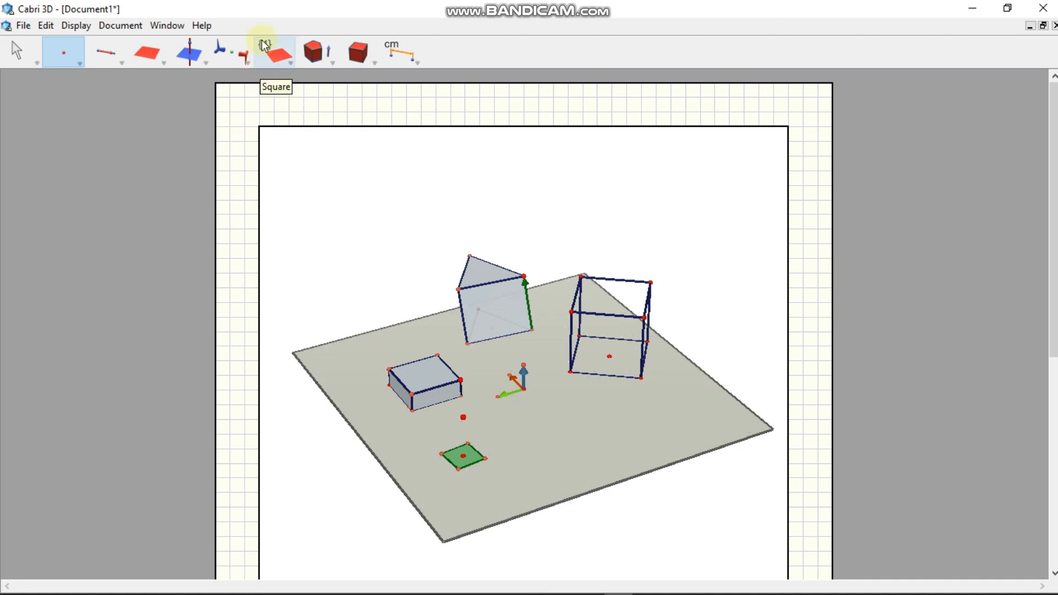
- Construct a pyramid with the square as its base and the point above it as its vertex
left_click(333, 64)
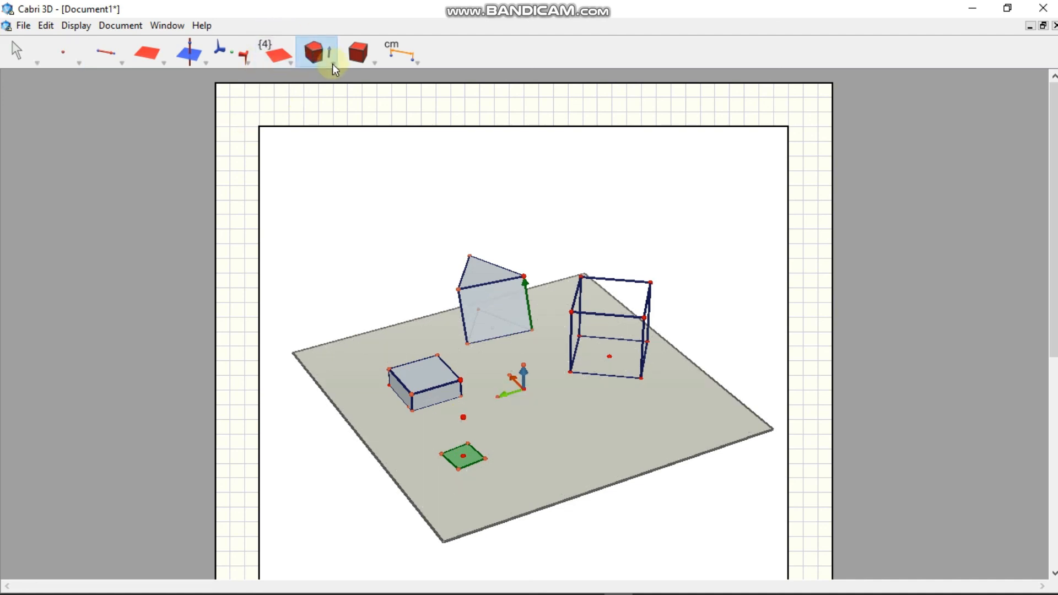
left_click(334, 64)
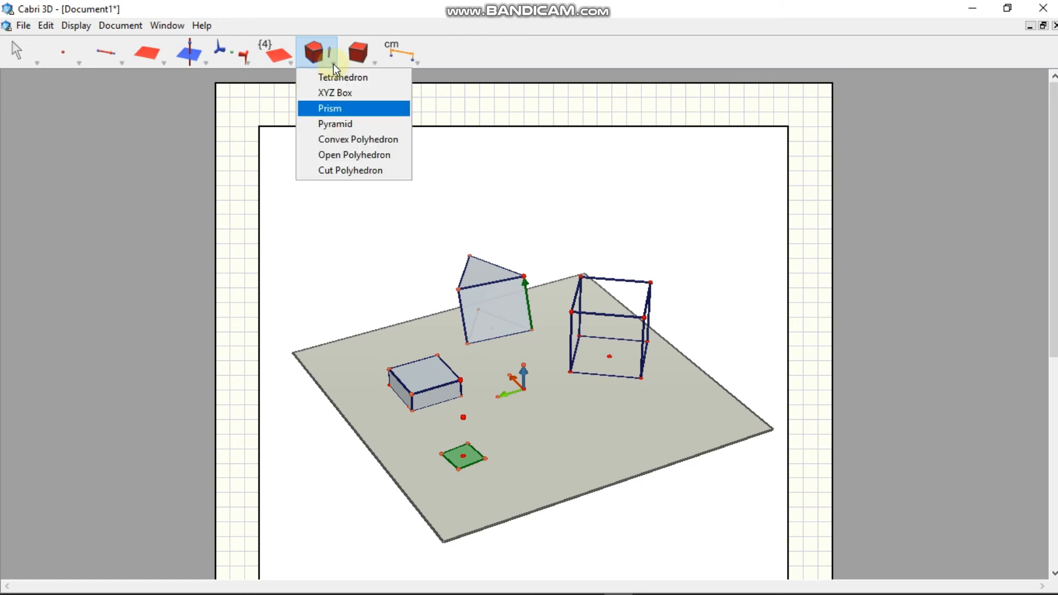
left_click(344, 123)
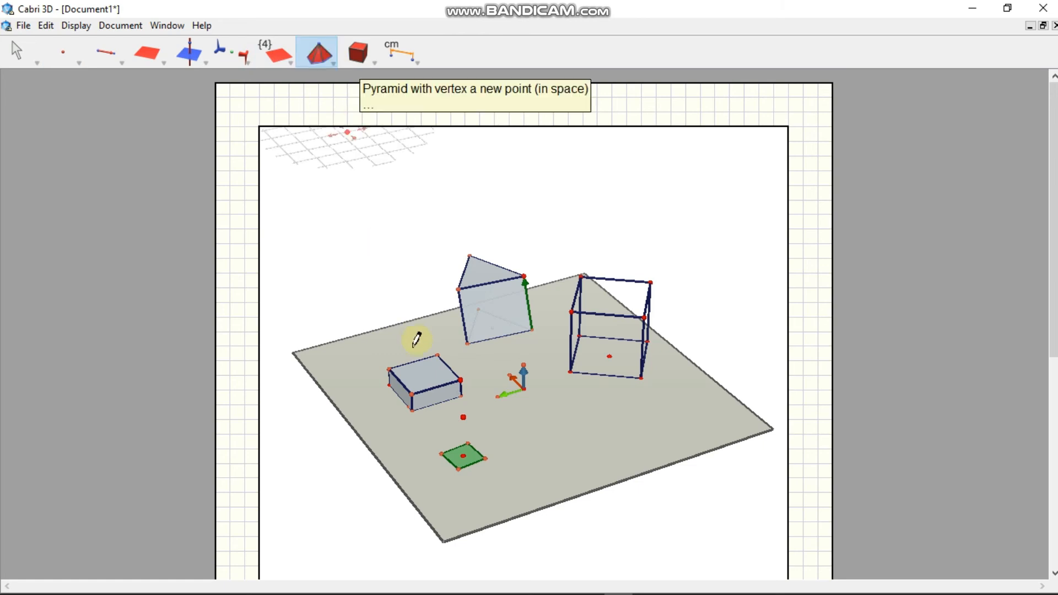
left_click(458, 460)
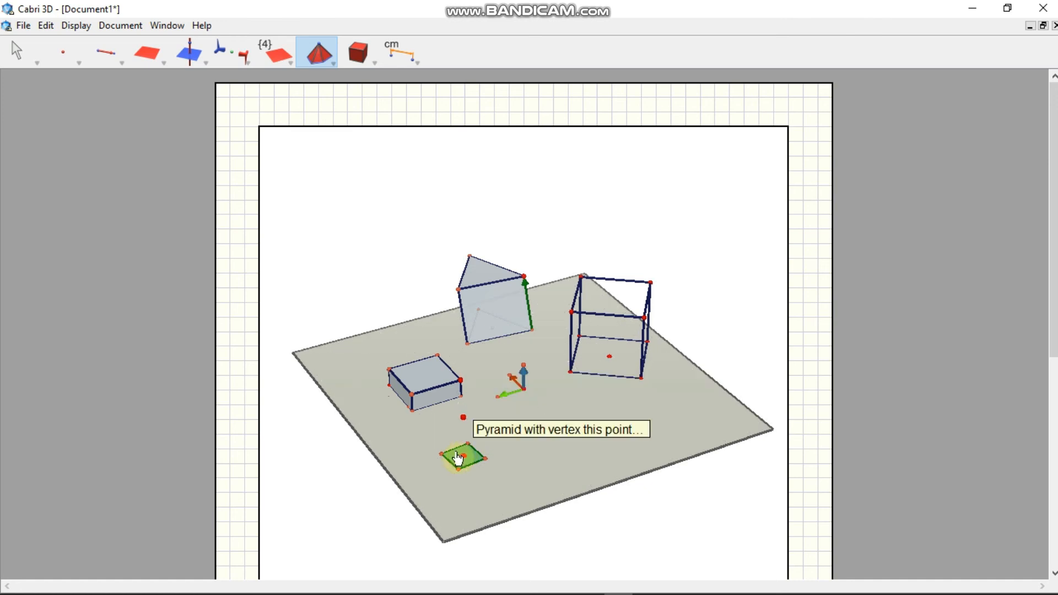
mouse_move(465, 436)
left_mouse_down()
mouse_move(467, 425)
mouse_move(458, 455)
left_mouse_up()
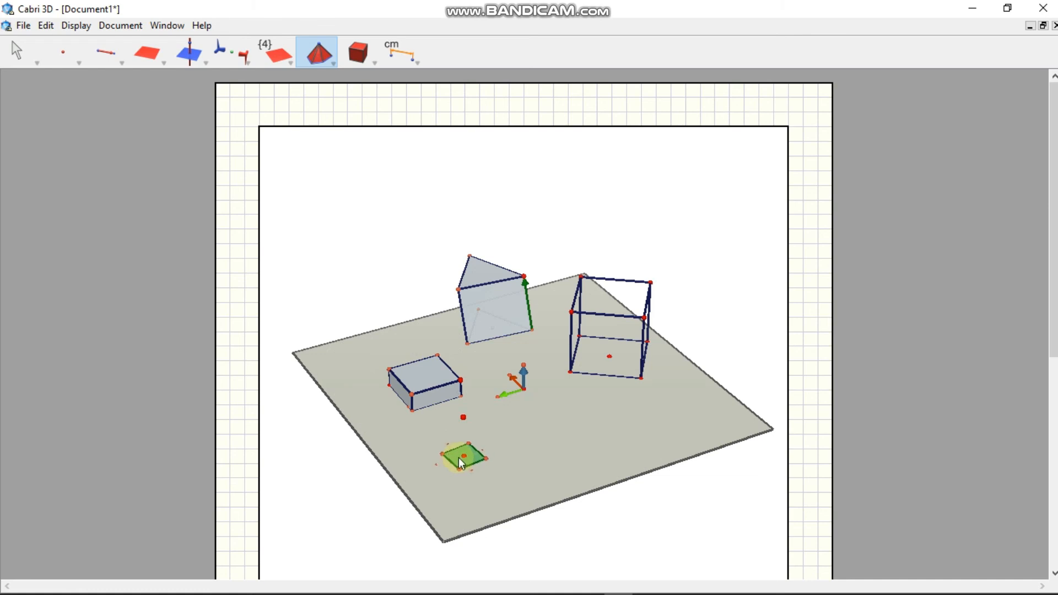
left_click(458, 456)
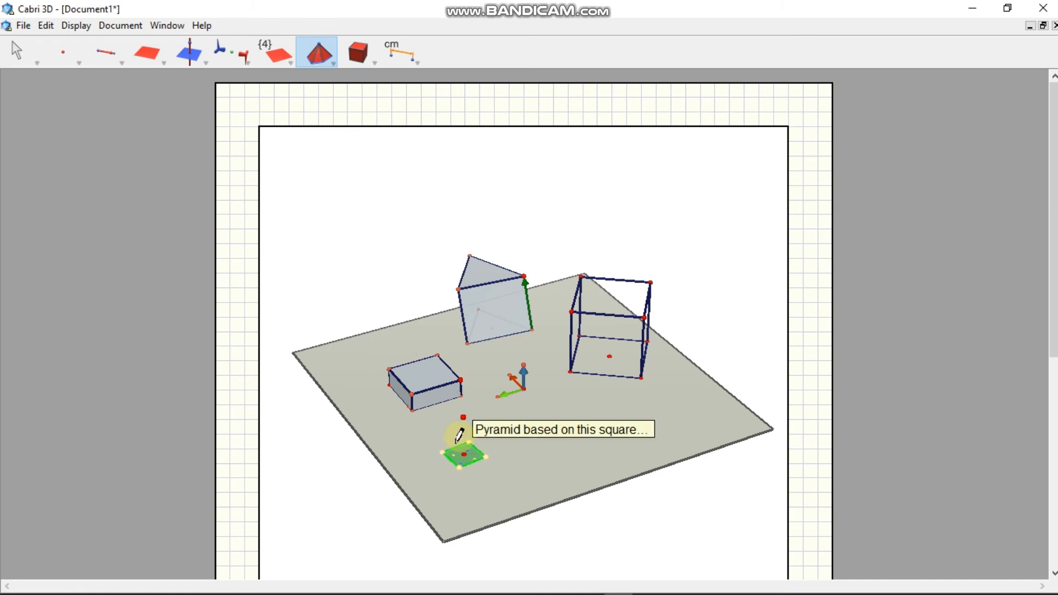
left_click(464, 418)
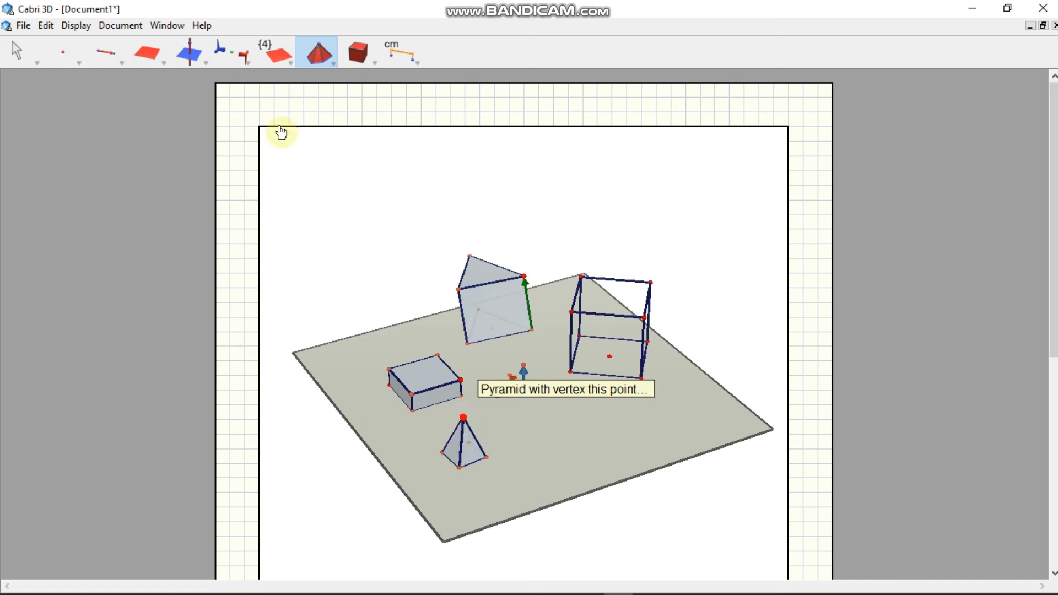
left_click(20, 52)
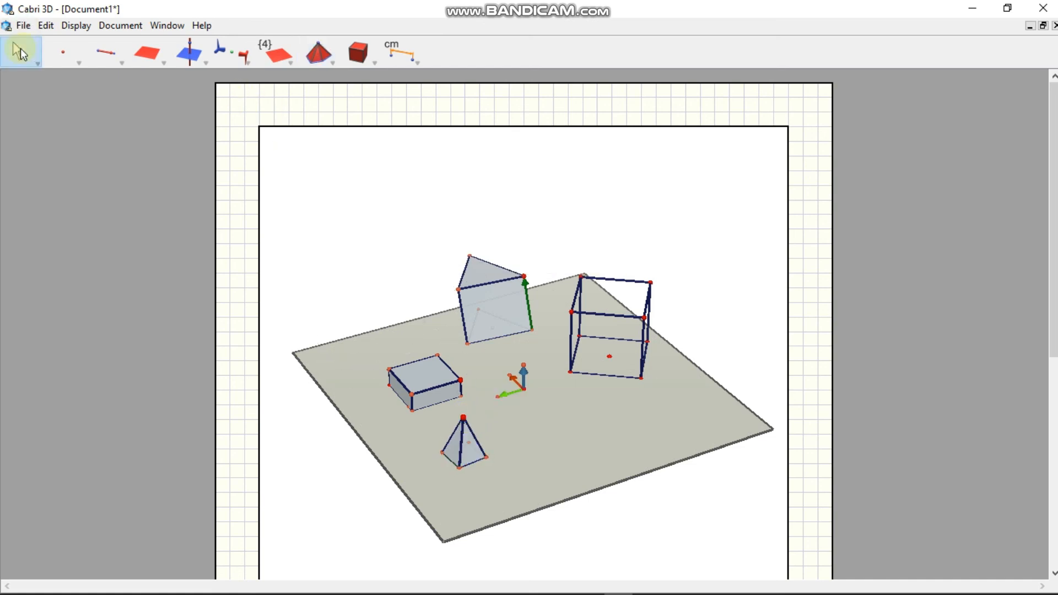
right_click_drag(529, 428, 591, 428)
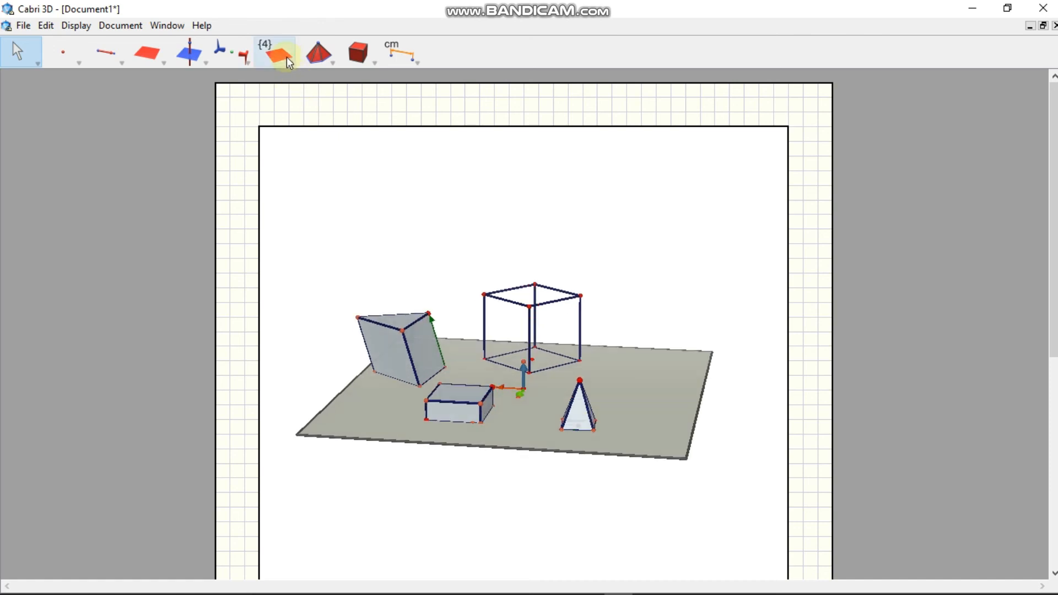
left_click(291, 62)
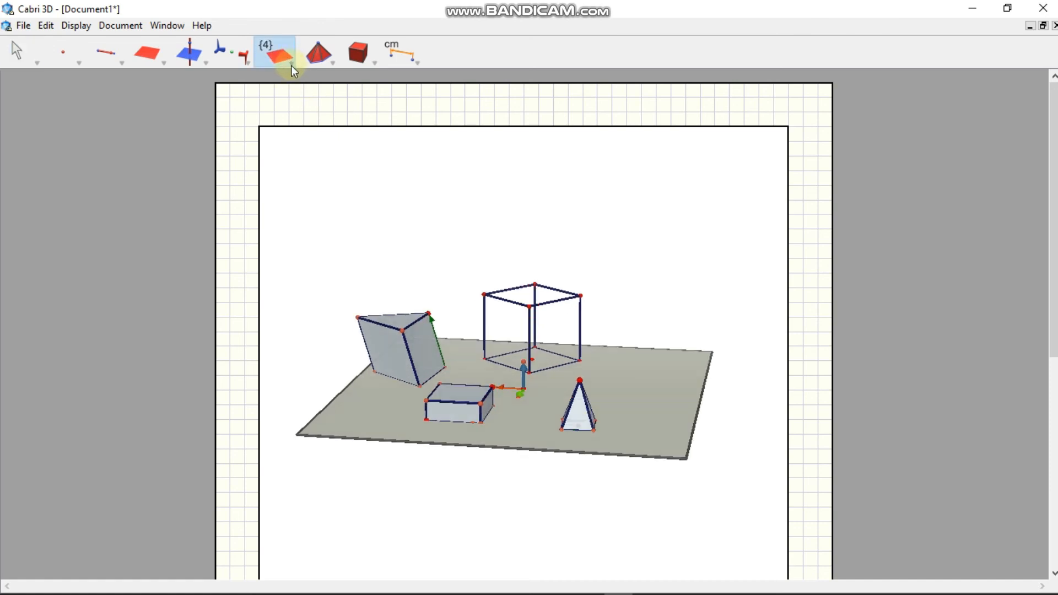
left_click(293, 63)
left_click(336, 61)
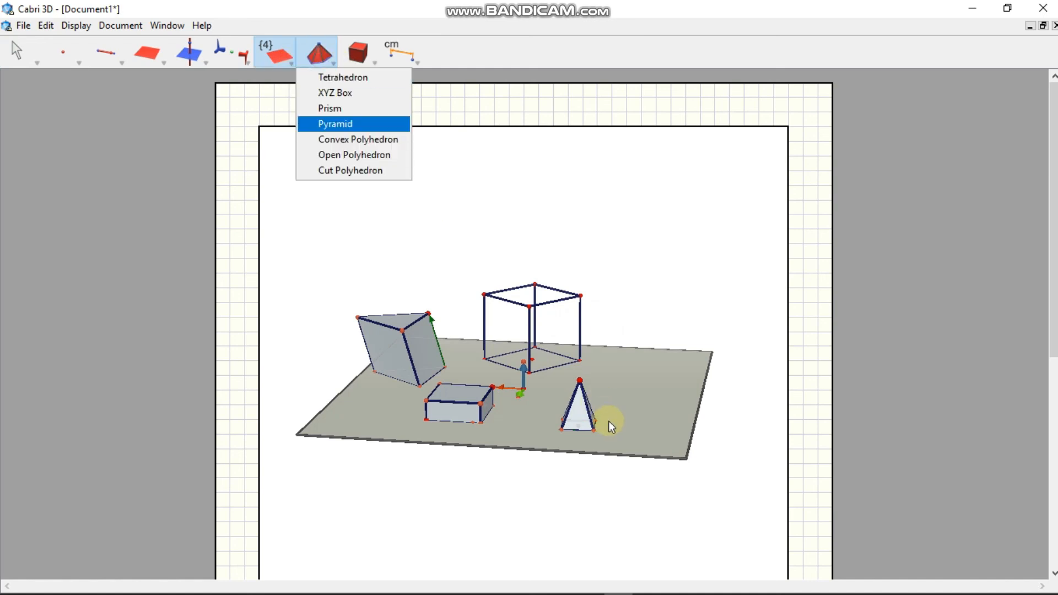
- Rotate the view around the scene until the wireframe cube stands in front of the other solids
left_click(640, 392)
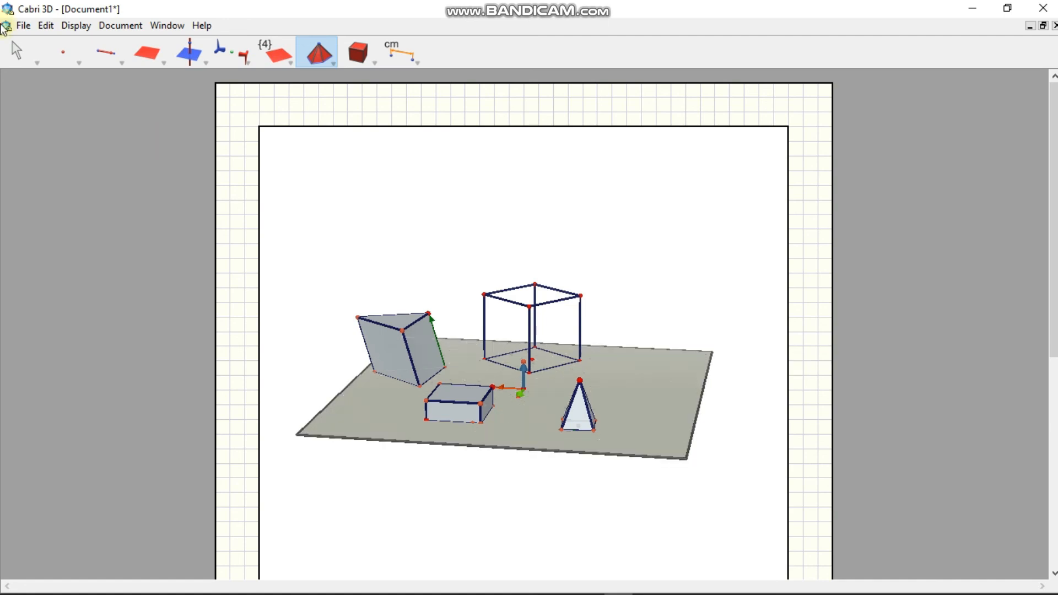
left_click(18, 50)
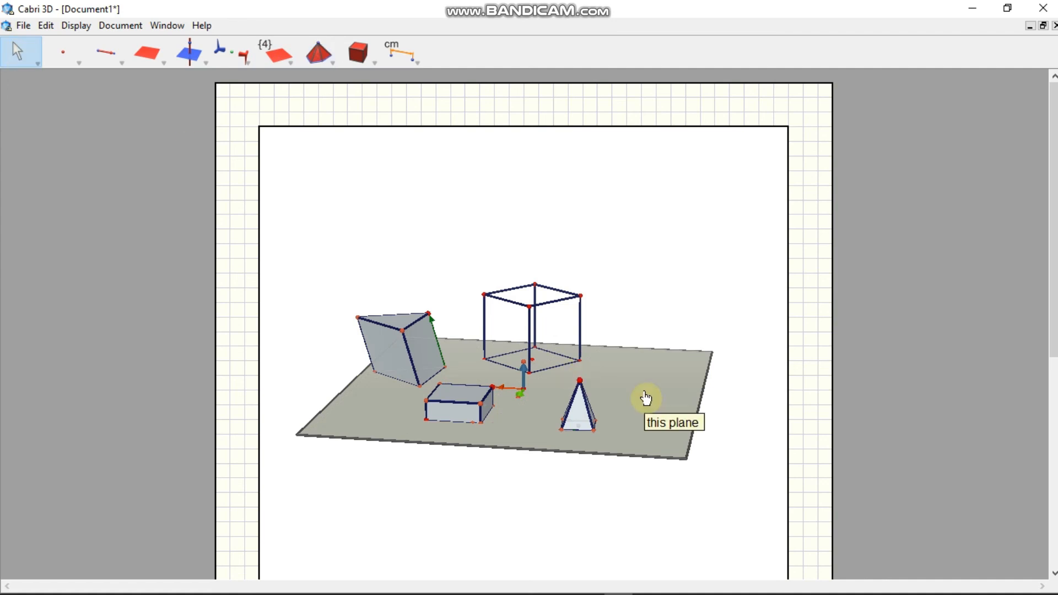
right_click_drag(607, 401, 412, 394)
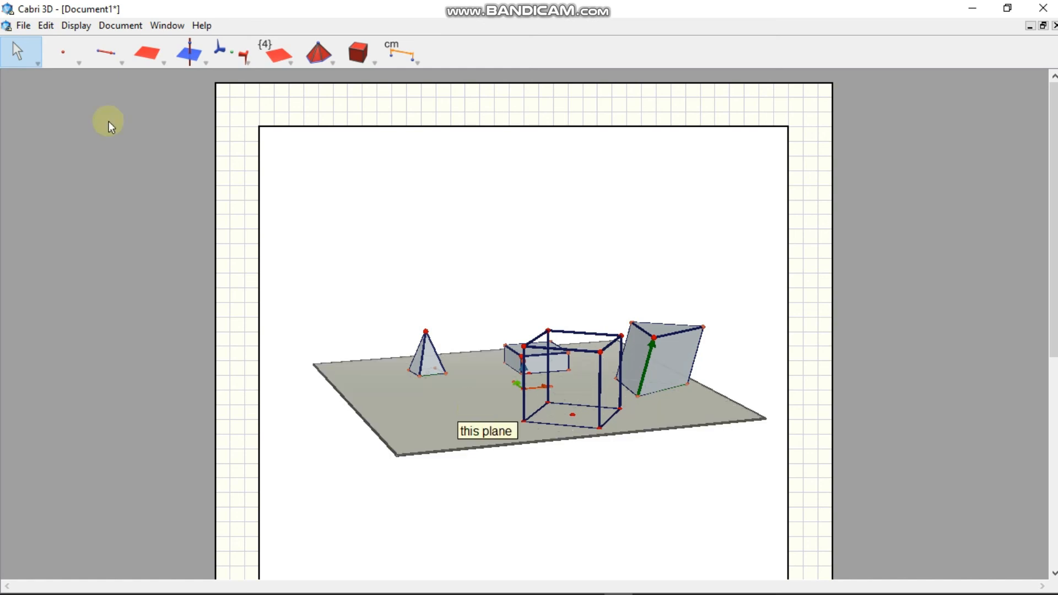
left_click(65, 56)
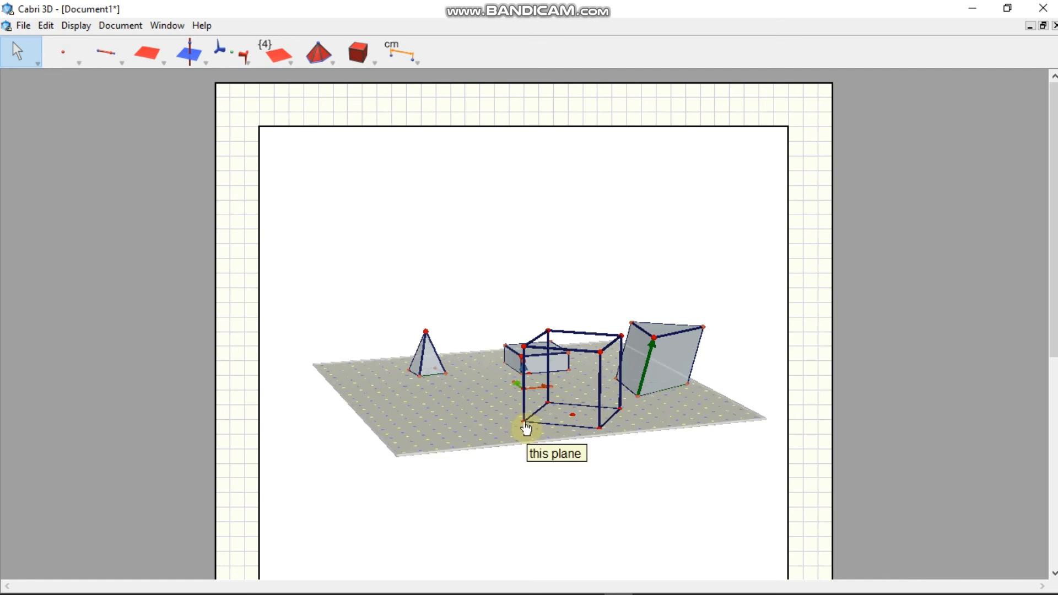
type("A")
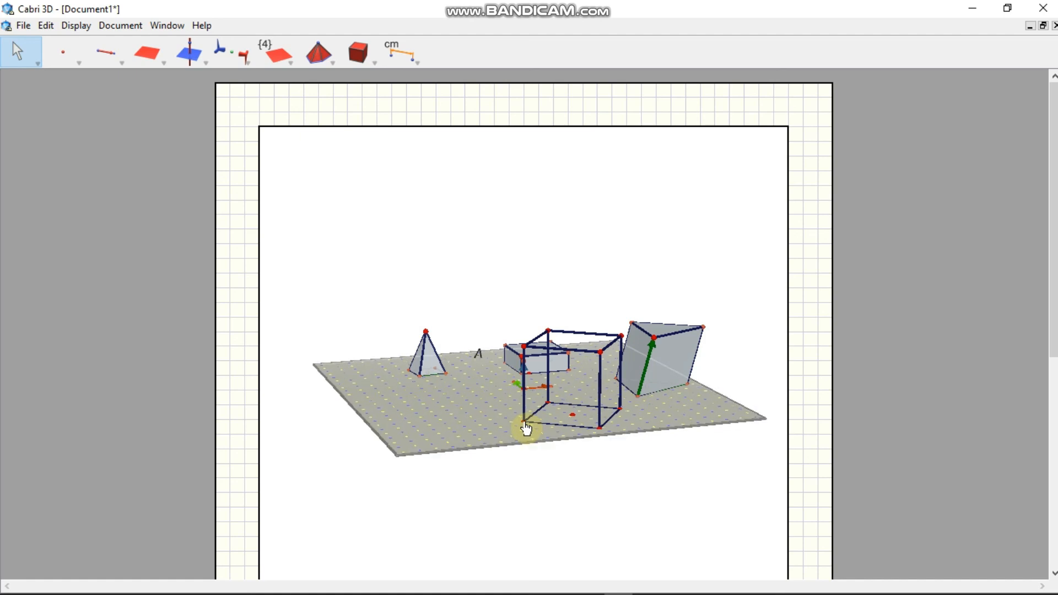
key("ctrl+z")
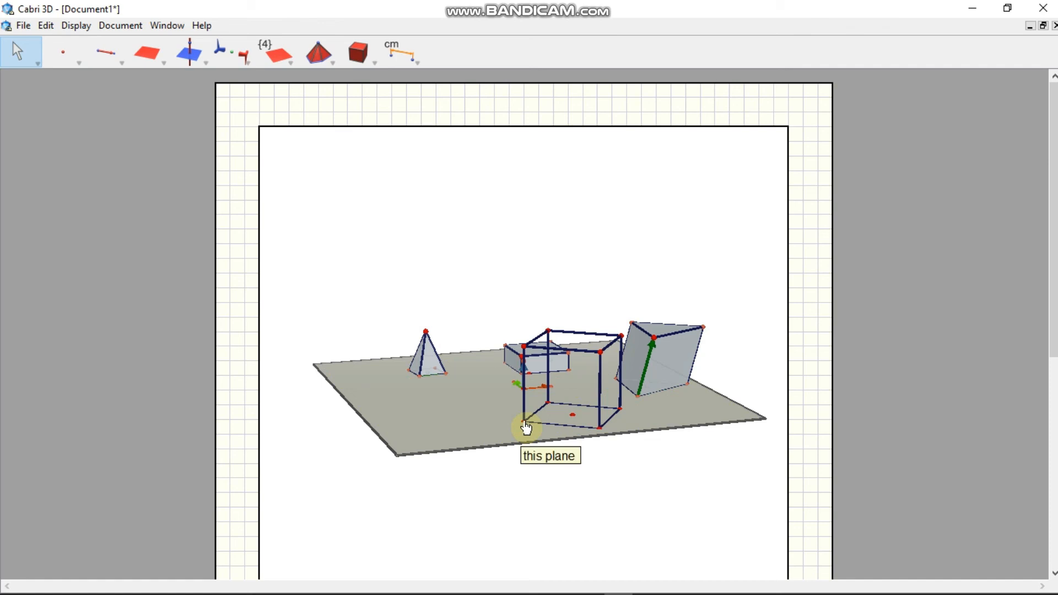
- Label the wireframe cube's base vertices A, B and C in order around the base, starting at the front corner nearest the pyramid
left_click(61, 39)
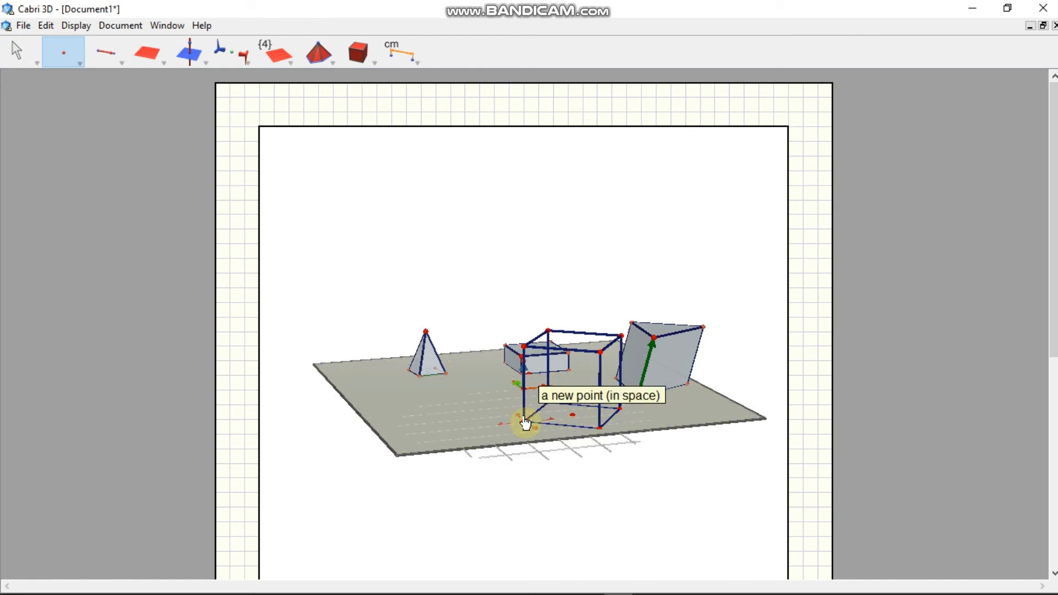
type("A")
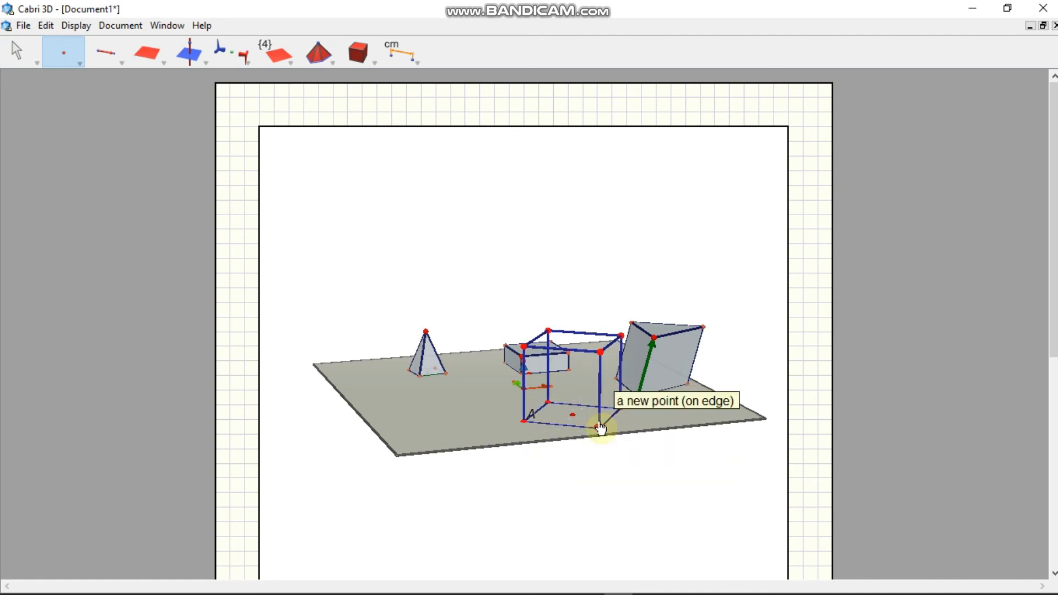
left_click(600, 426)
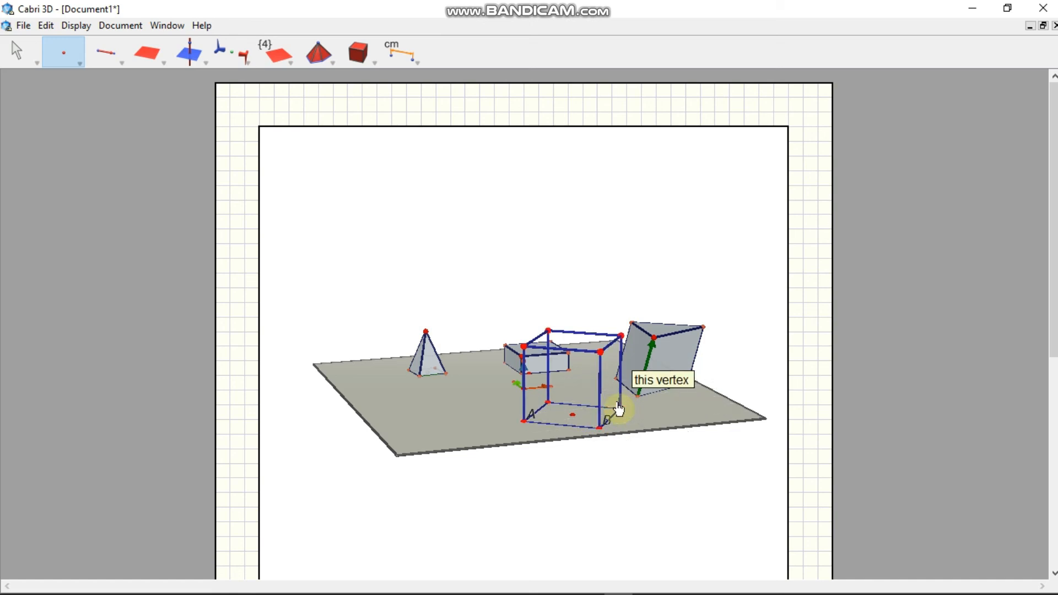
left_click(620, 409)
type("C")
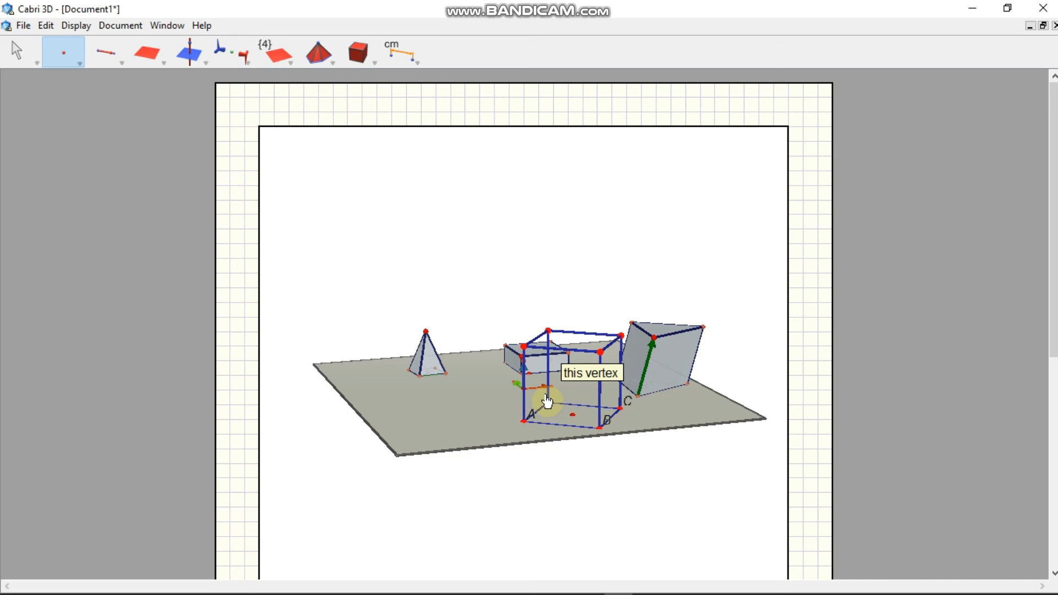
type("D")
key("BackSpace")
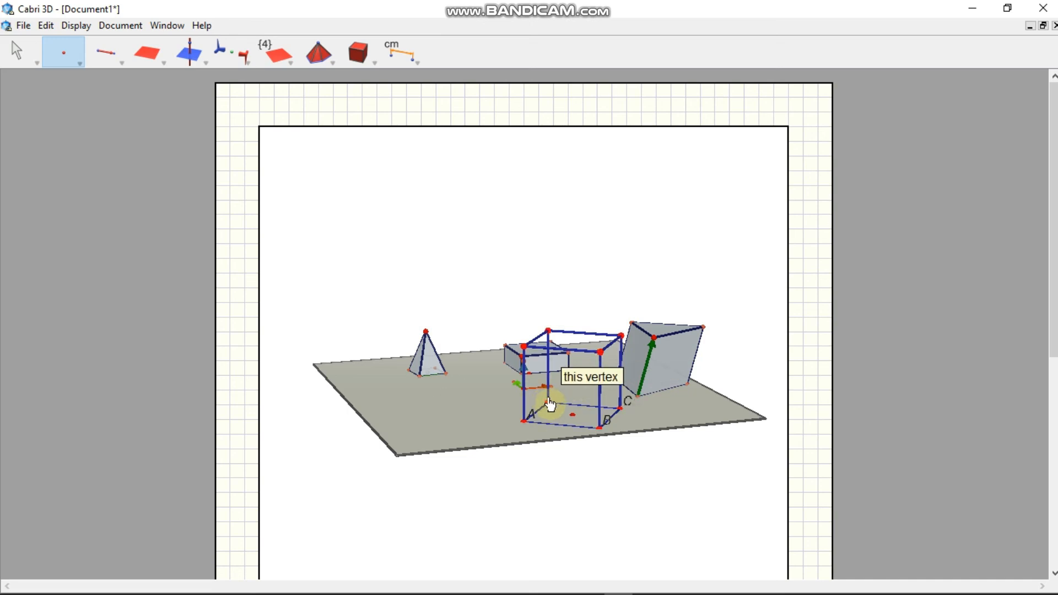